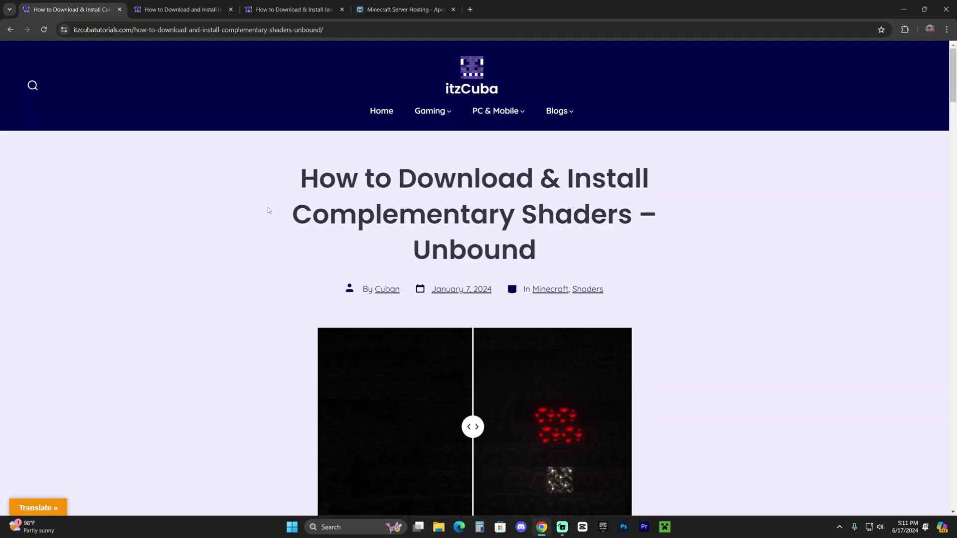
# Download the Complementary Unbound r5.2.1 shader file from the files list linked to the Complementary Shaders Unbound guide
pyautogui.moveTo(268, 210); pyautogui.dragTo(633, 216)
pyautogui.click(634, 217)
pyautogui.scroll(-20, 679, 204)
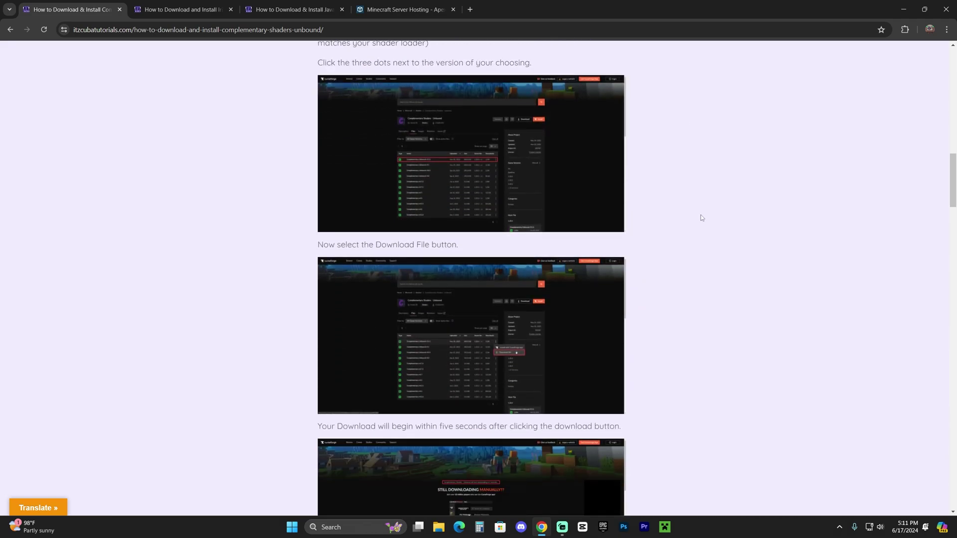
pyautogui.scroll(3, 697, 218)
pyautogui.scroll(15, 571, 183)
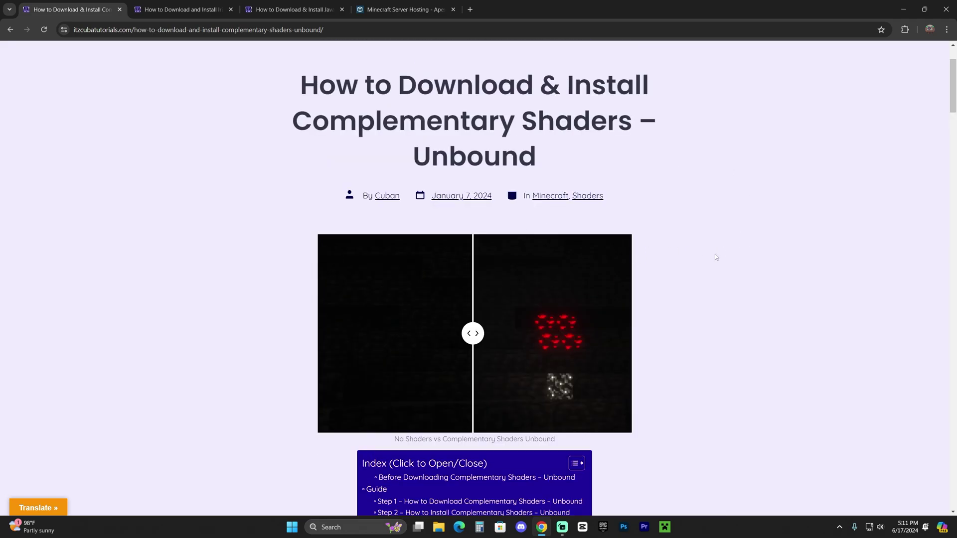
pyautogui.scroll(-10, 659, 215)
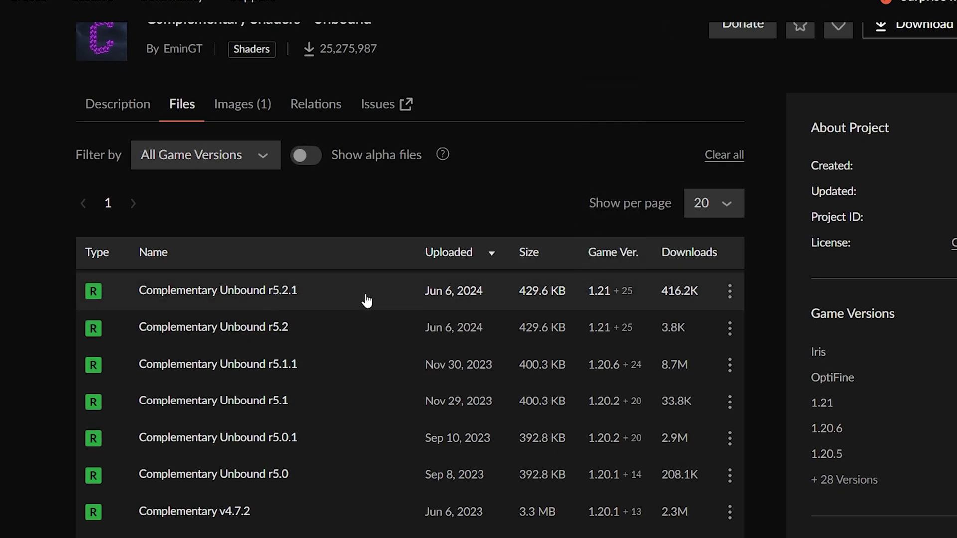
pyautogui.moveTo(602, 298)
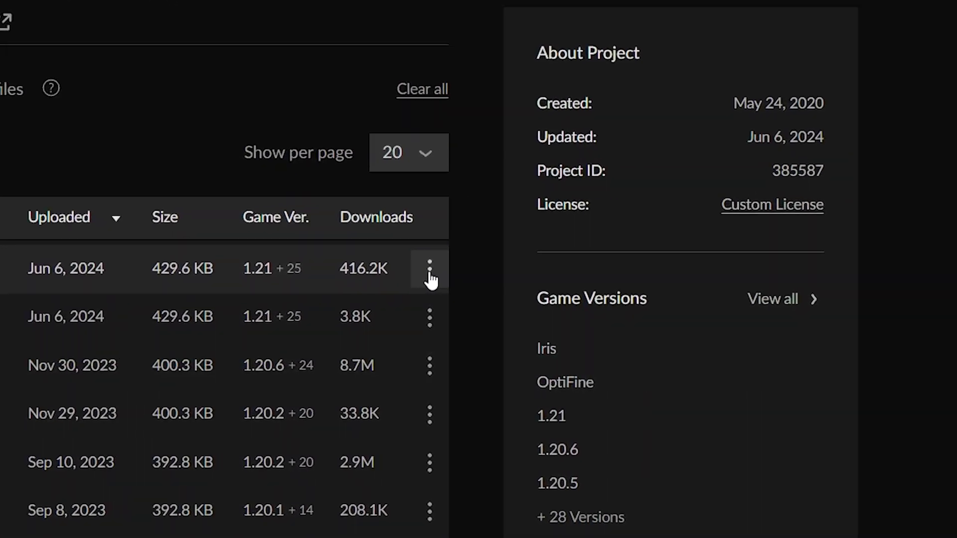
pyautogui.click(429, 273)
pyautogui.click(511, 370)
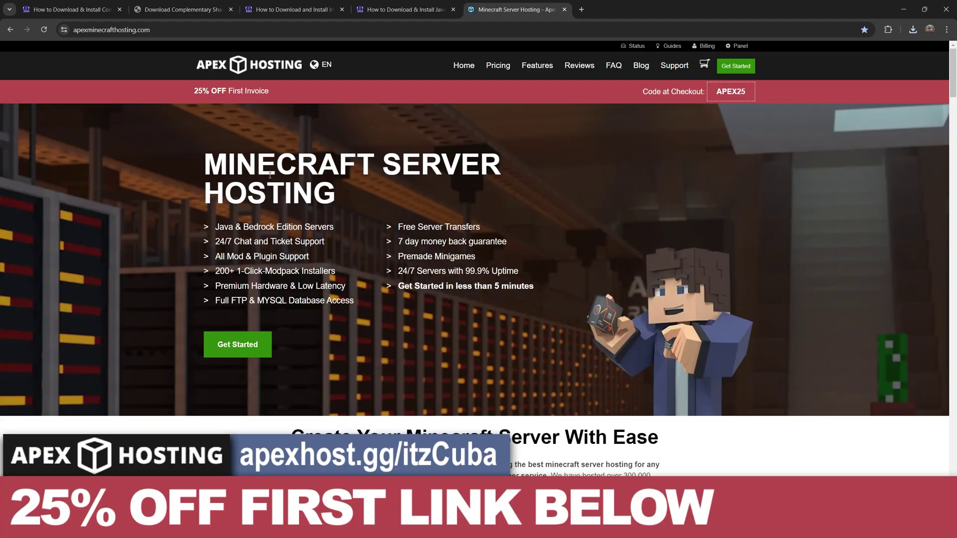
# Review the Apex Hosting Minecraft server page, including its feature list and supported plugins, mods and maps
pyautogui.moveTo(270, 192); pyautogui.dragTo(333, 199)
pyautogui.click(355, 201)
pyautogui.moveTo(216, 227); pyautogui.dragTo(272, 227)
pyautogui.click(268, 227)
pyautogui.moveTo(208, 161); pyautogui.dragTo(346, 198)
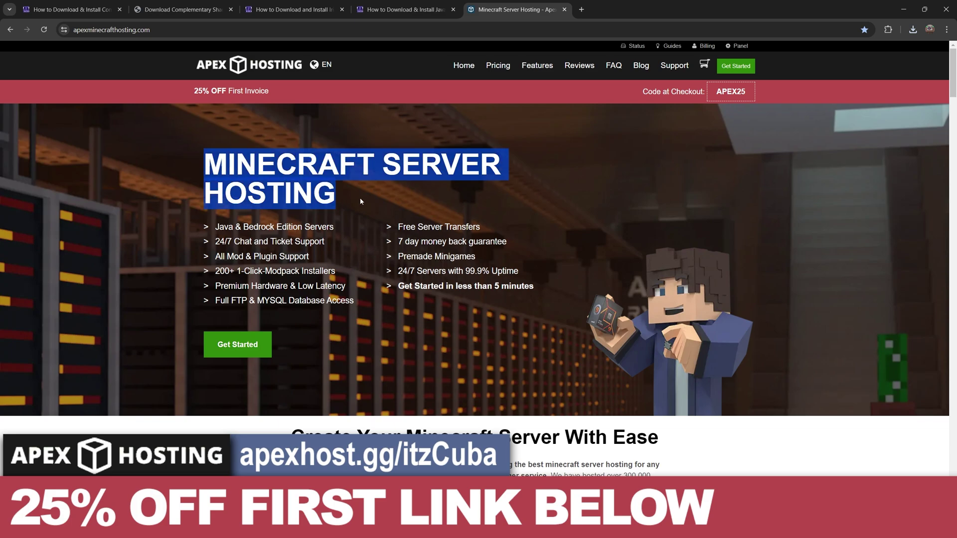
pyautogui.click(305, 105)
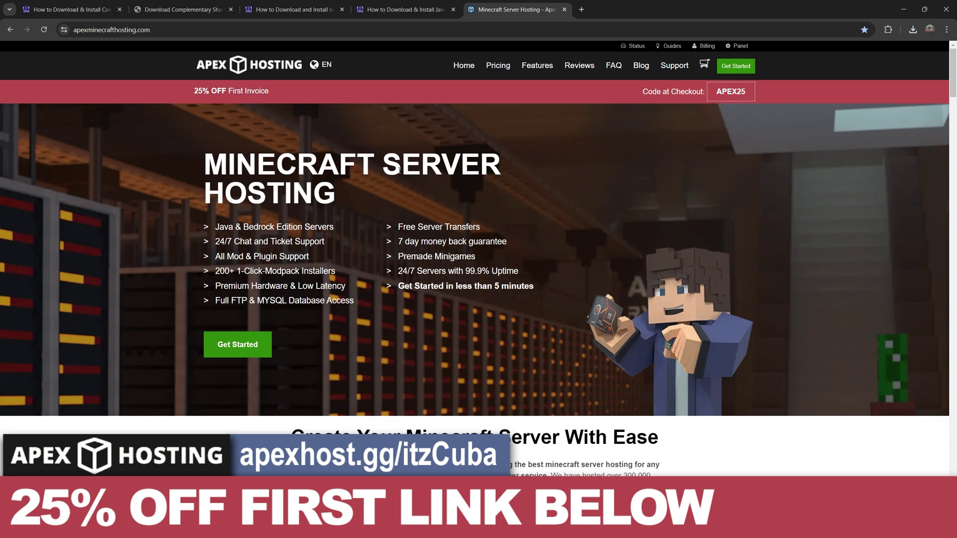
pyautogui.moveTo(405, 287); pyautogui.dragTo(555, 280)
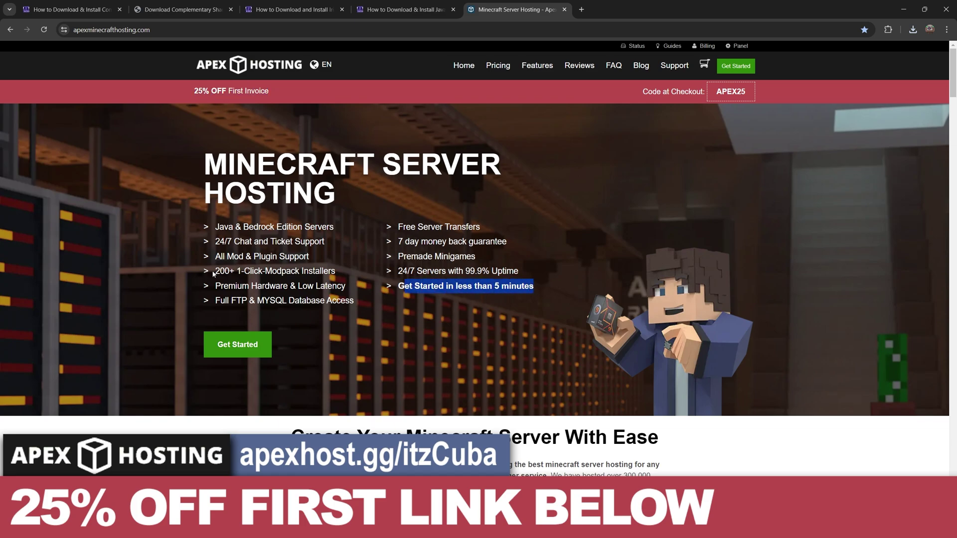
pyautogui.moveTo(213, 271); pyautogui.dragTo(269, 273)
pyautogui.click(389, 277)
pyautogui.scroll(-20, 578, 292)
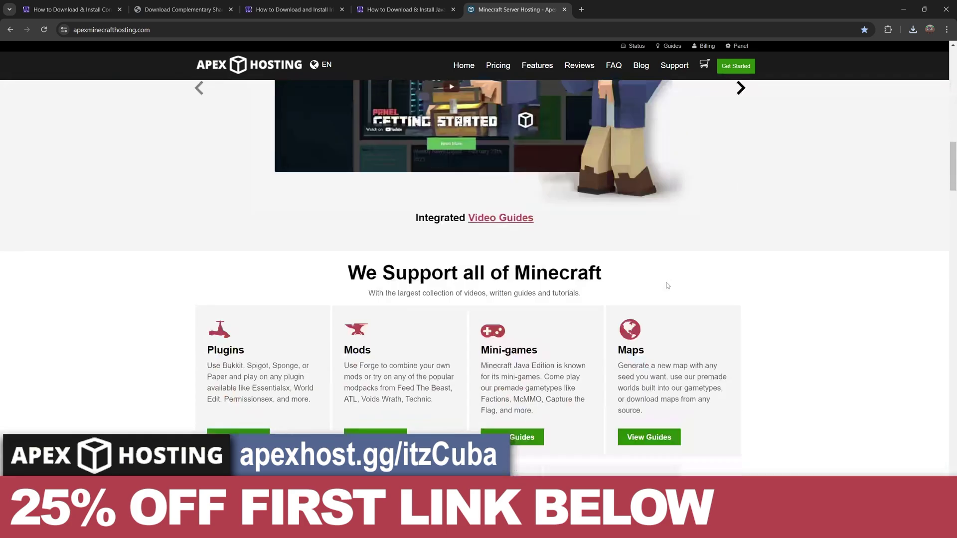
pyautogui.scroll(1, 342, 276)
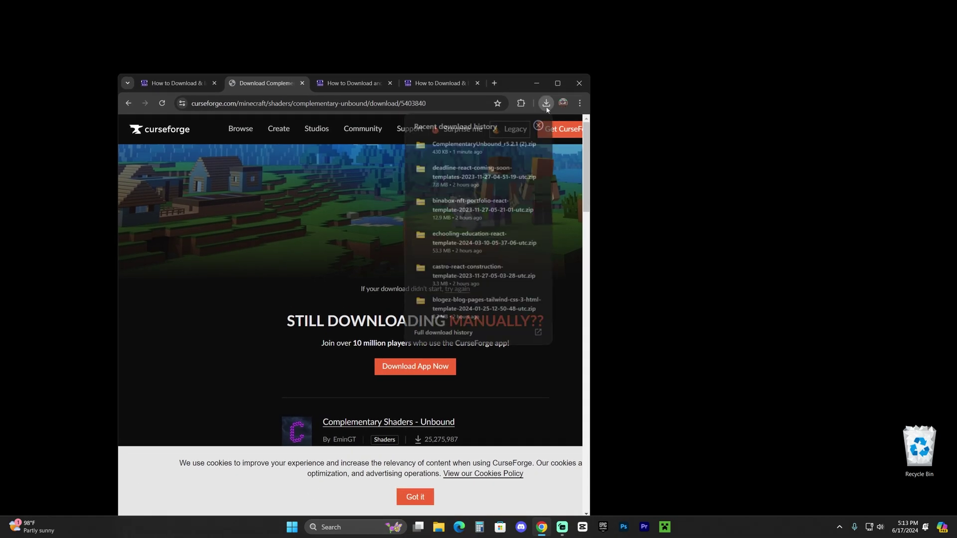
# Place the downloaded ComplementaryUnbound_r5.2.1 (2).zip on the desktop and dismiss the download history
pyautogui.moveTo(478, 144); pyautogui.dragTo(742, 180)
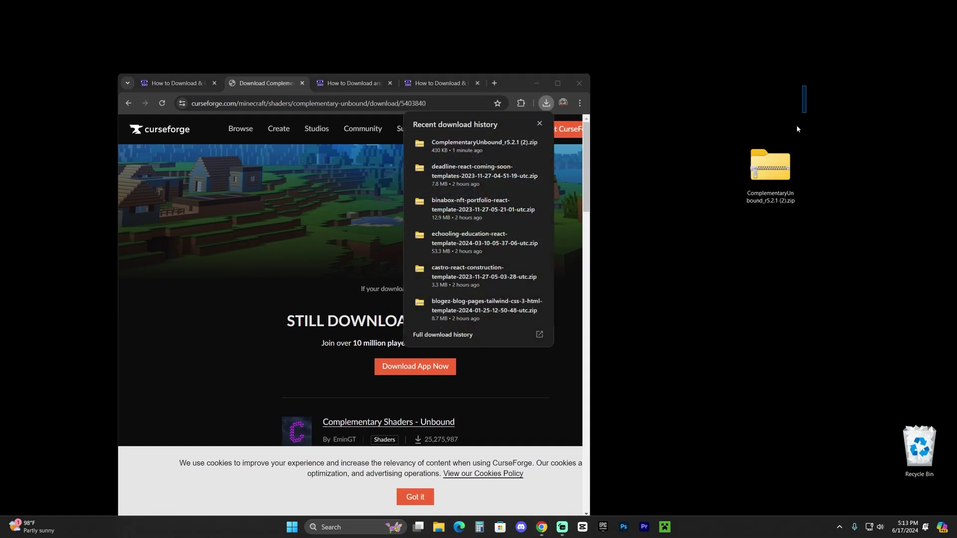
pyautogui.click(544, 104)
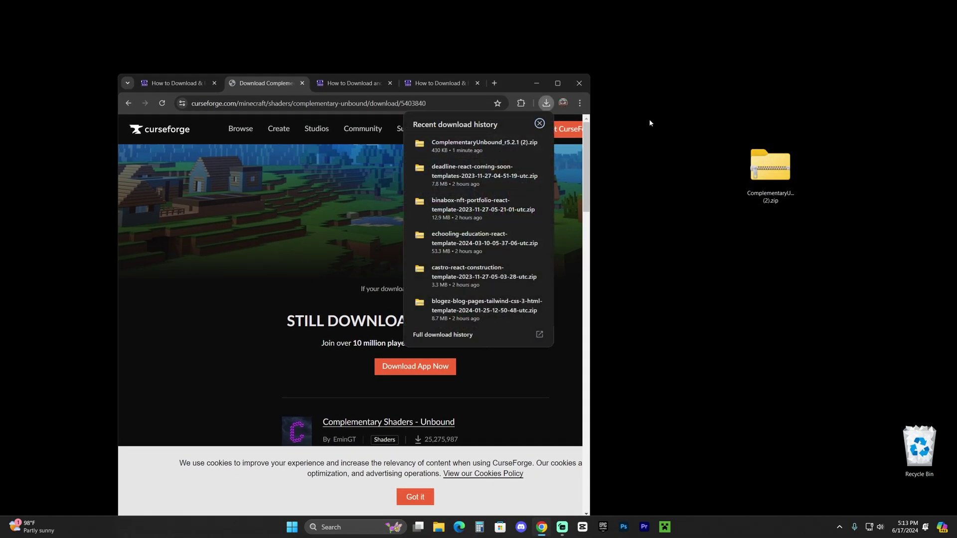
pyautogui.click(736, 124)
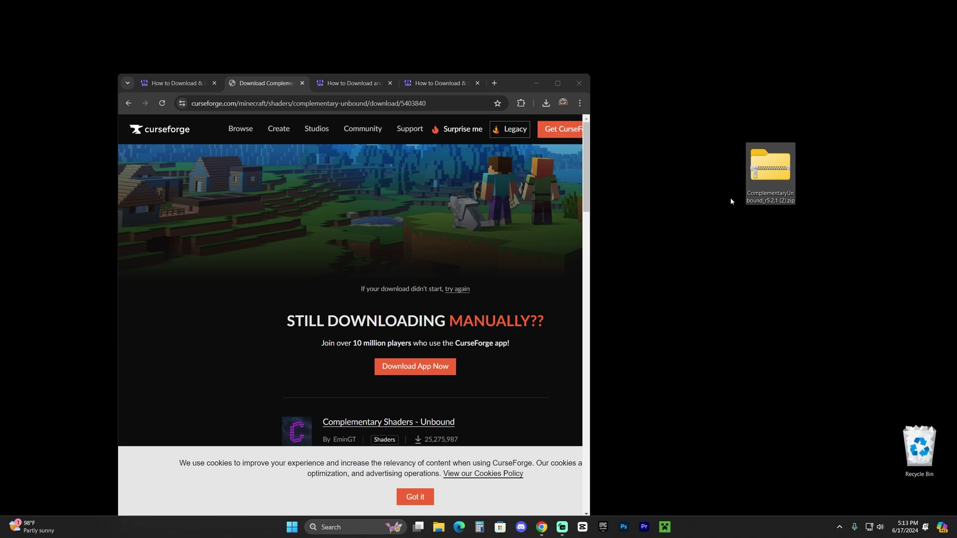
pyautogui.click(622, 124)
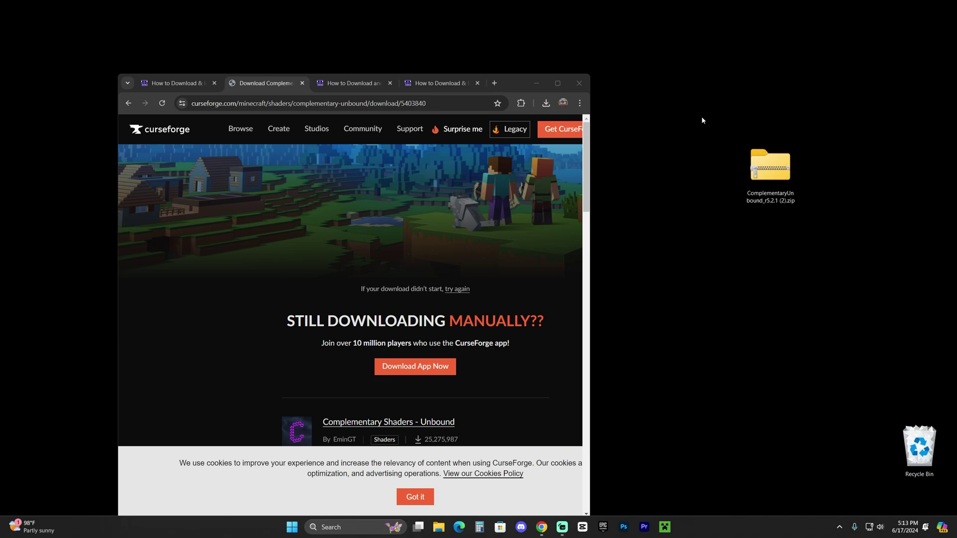
pyautogui.moveTo(701, 120); pyautogui.dragTo(828, 217)
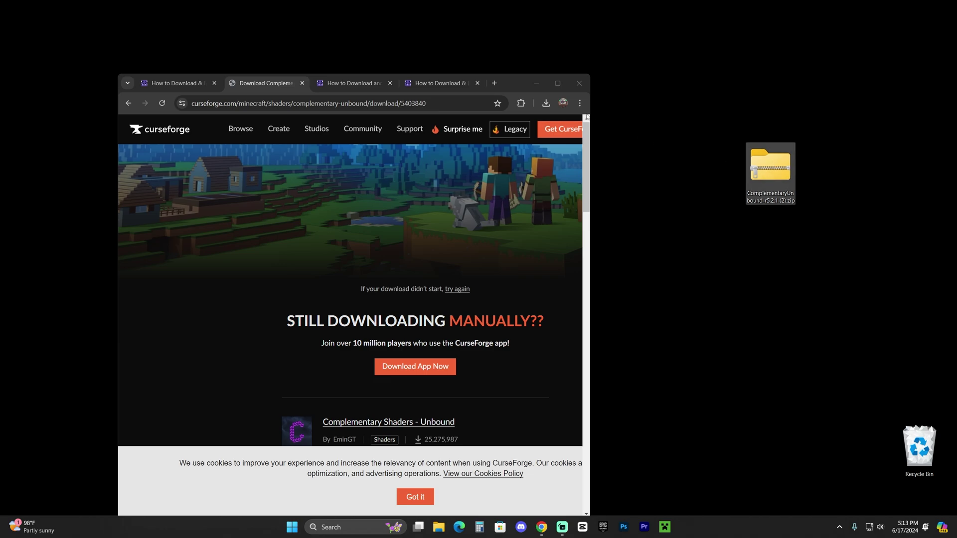
# Maximize the browser, bring up the Iris Shaders guide, and close the Complementary Shaders guide and download pages
pyautogui.click(558, 83)
pyautogui.click(272, 10)
pyautogui.click(121, 11)
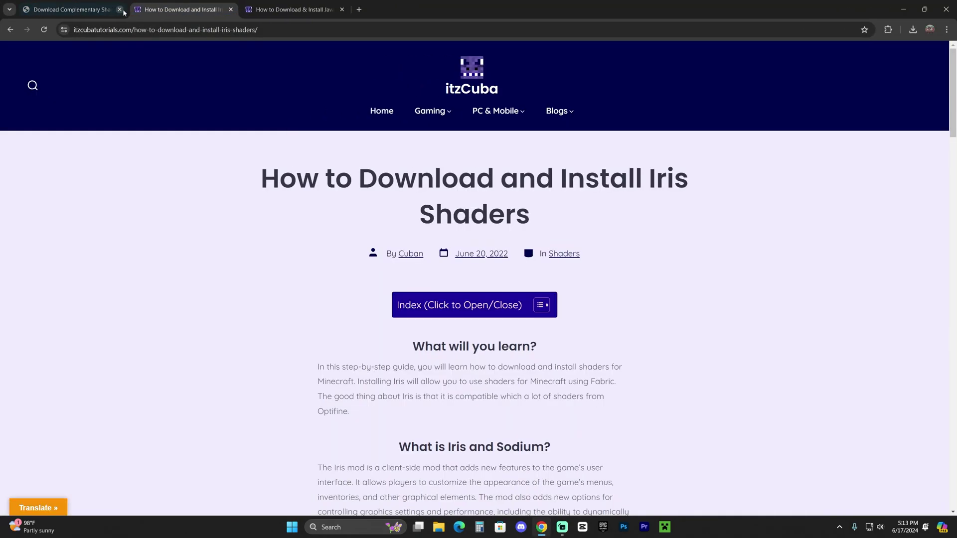
pyautogui.click(120, 9)
# Go from the guide's Step 1 to the Iris Shaders website and download the universal JAR installer
pyautogui.moveTo(296, 171); pyautogui.dragTo(605, 216)
pyautogui.click(604, 216)
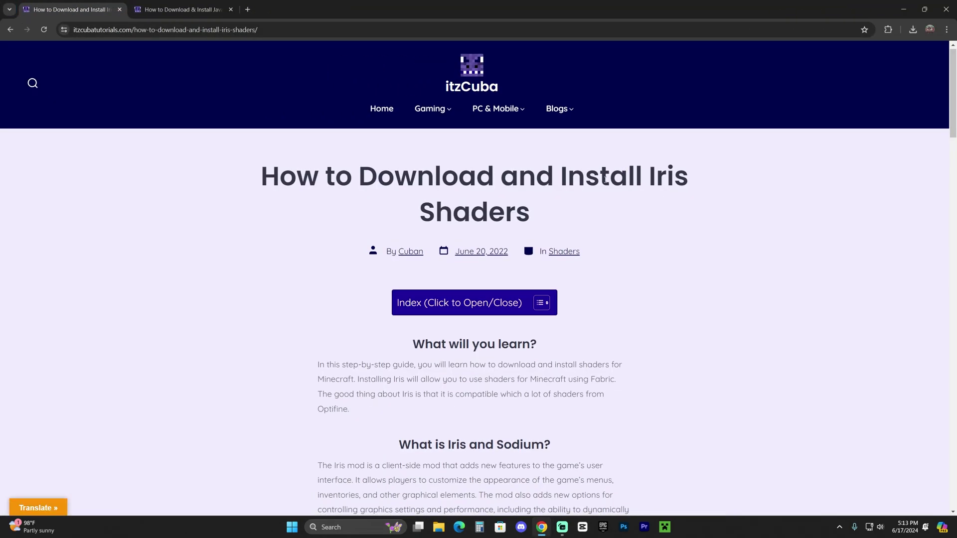
pyautogui.scroll(-15, 605, 204)
pyautogui.scroll(15, 606, 190)
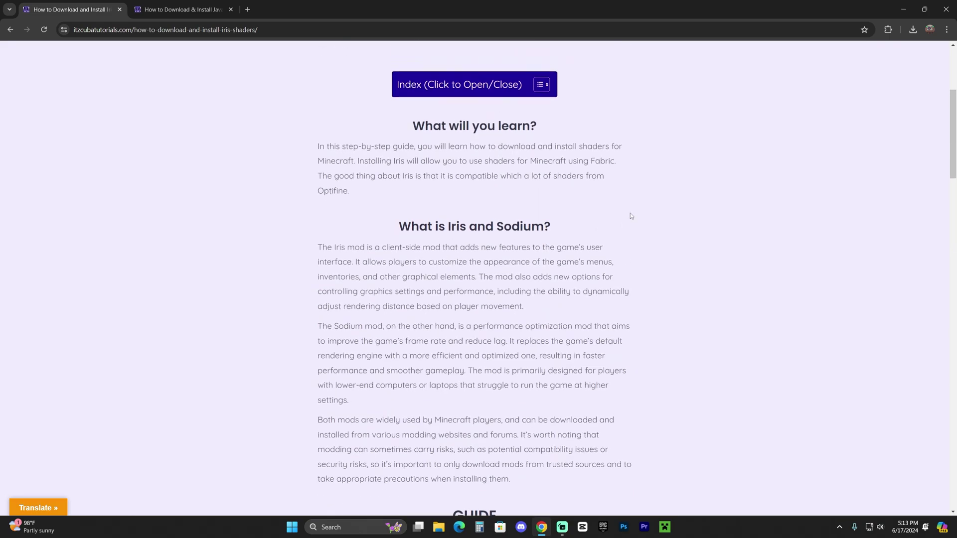
pyautogui.scroll(-8, 580, 215)
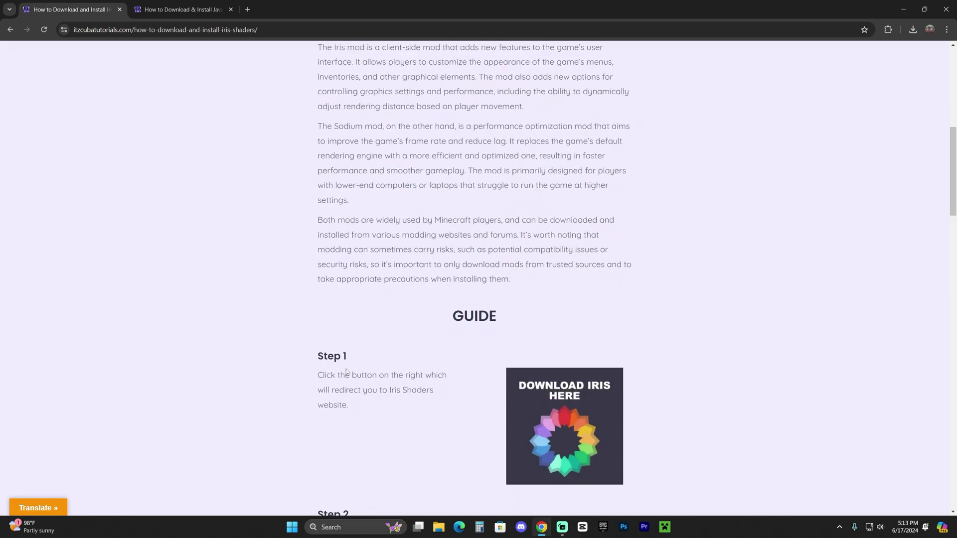
pyautogui.moveTo(318, 356); pyautogui.dragTo(372, 357)
pyautogui.click(551, 399)
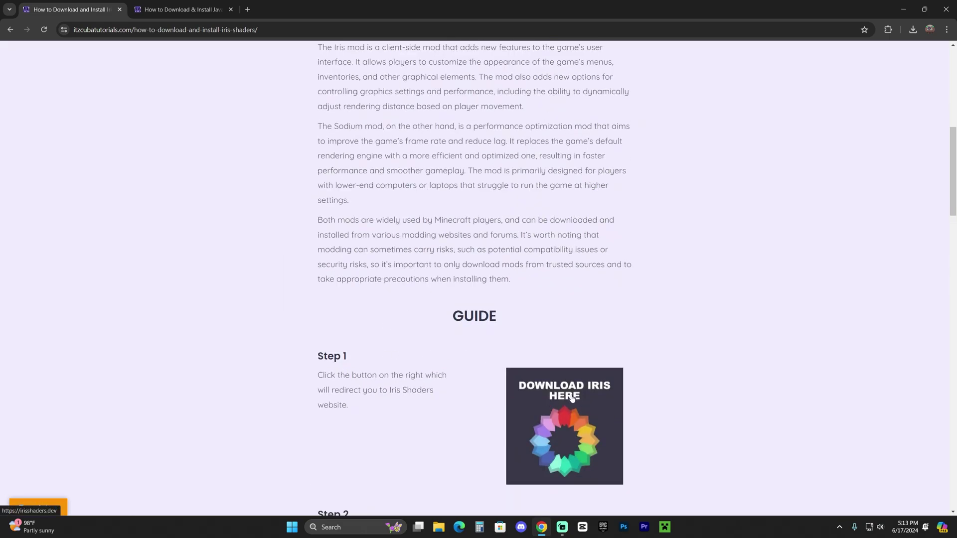
pyautogui.click(572, 397)
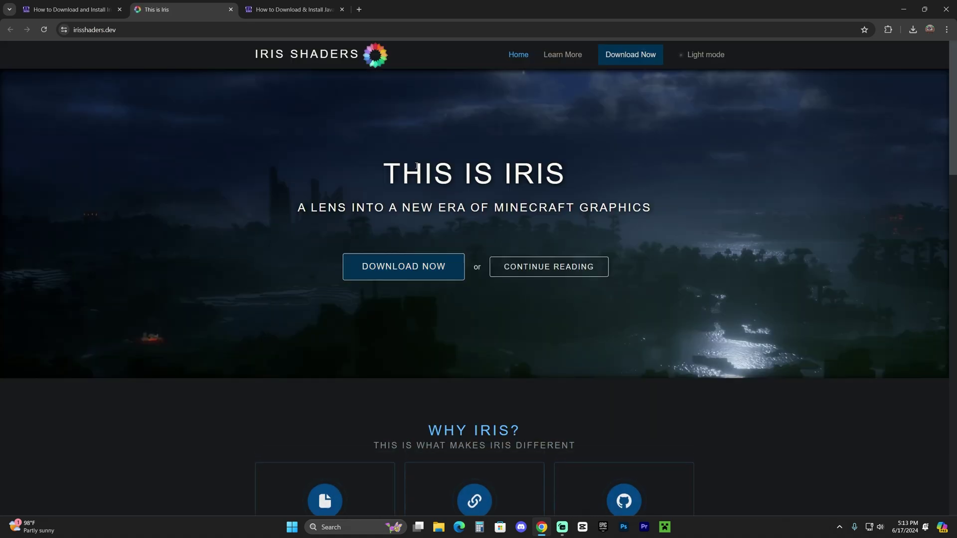
pyautogui.click(427, 269)
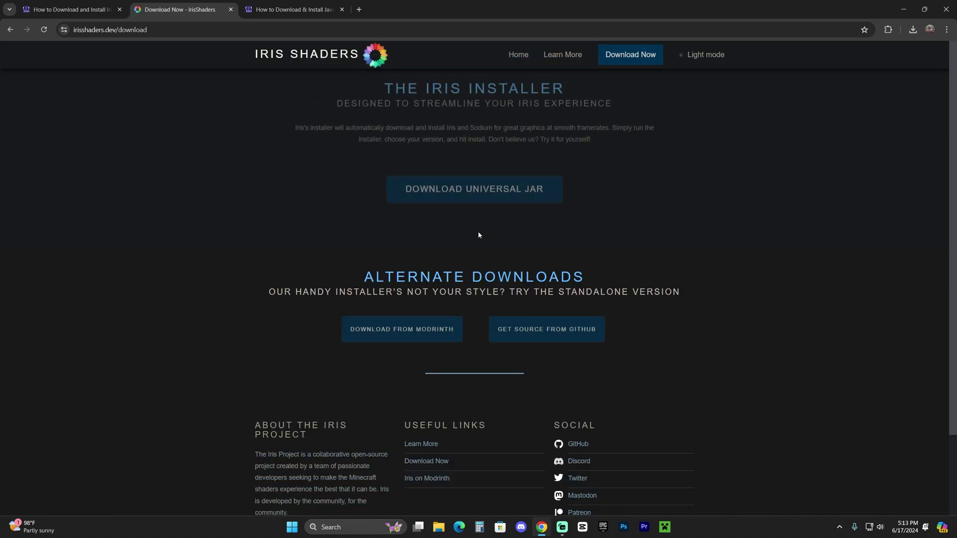
pyautogui.click(513, 206)
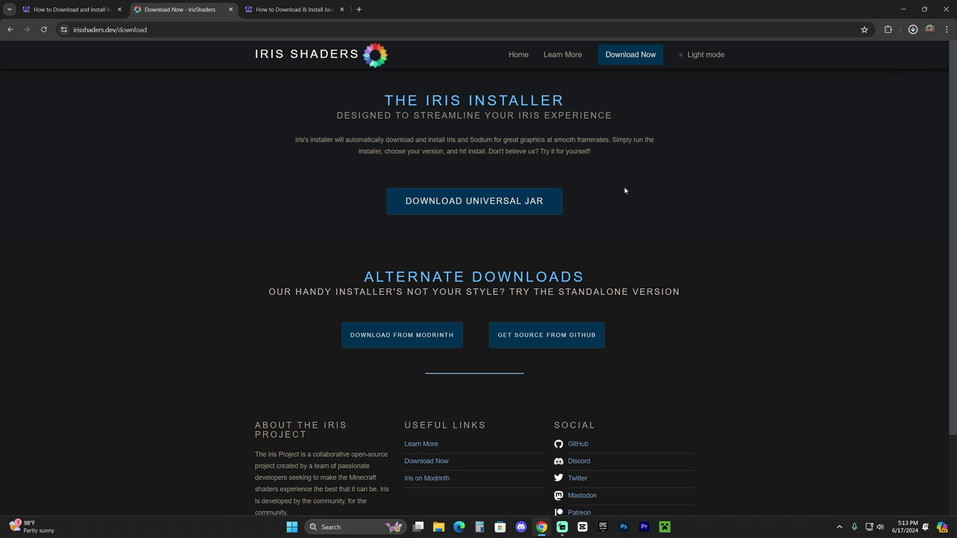
# Shrink the browser window, place Iris-Installer-3.2.1 (2).jar on the desktop, and minimize the browser
pyautogui.moveTo(764, 4); pyautogui.dragTo(531, 75)
pyautogui.click(625, 140)
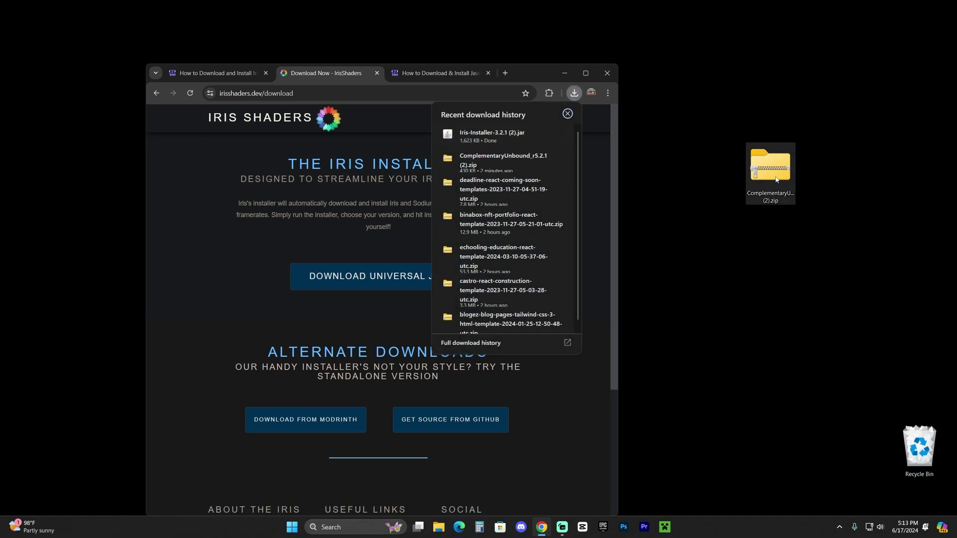
pyautogui.moveTo(510, 138); pyautogui.dragTo(736, 168)
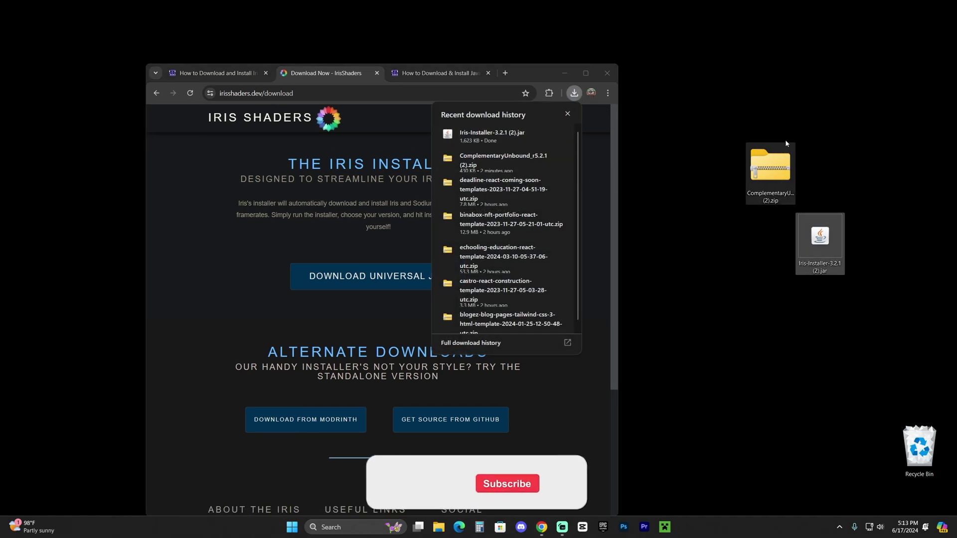
pyautogui.click(565, 73)
# Move the shader ZIP and the Iris installer together to the upper middle of the desktop
pyautogui.moveTo(720, 125); pyautogui.dragTo(867, 299)
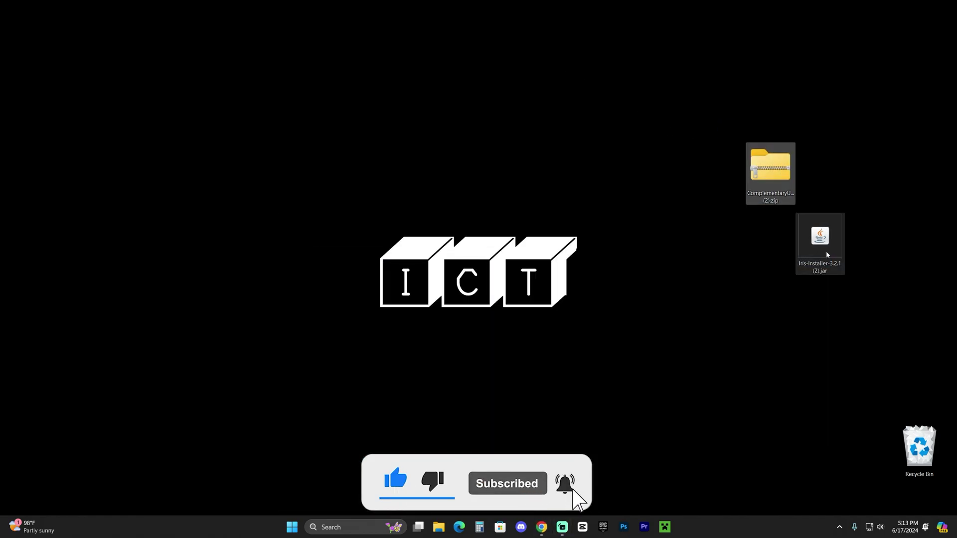
pyautogui.moveTo(839, 235); pyautogui.dragTo(540, 165)
pyautogui.click(685, 227)
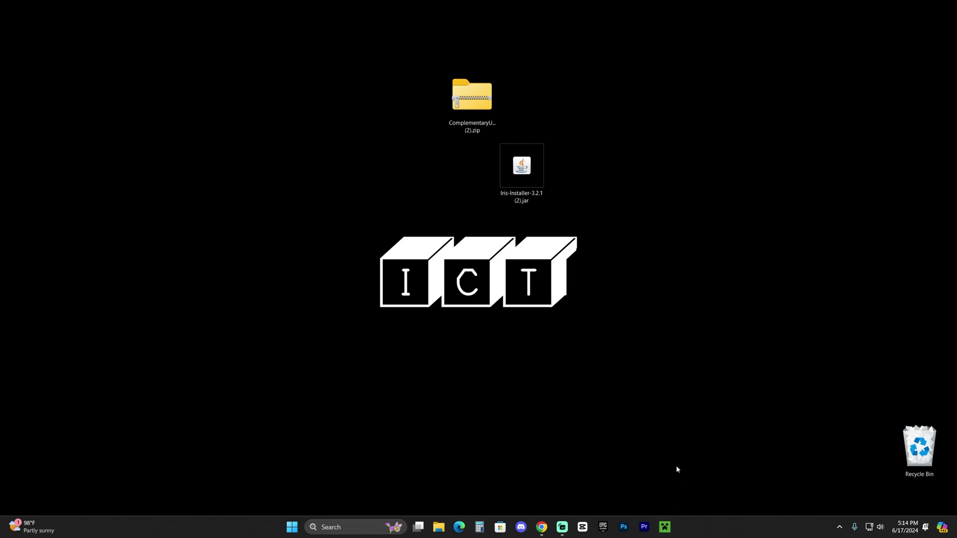
# Open the Iris installer JAR with Java(TM) Platform SE binary
pyautogui.rightClick(520, 176)
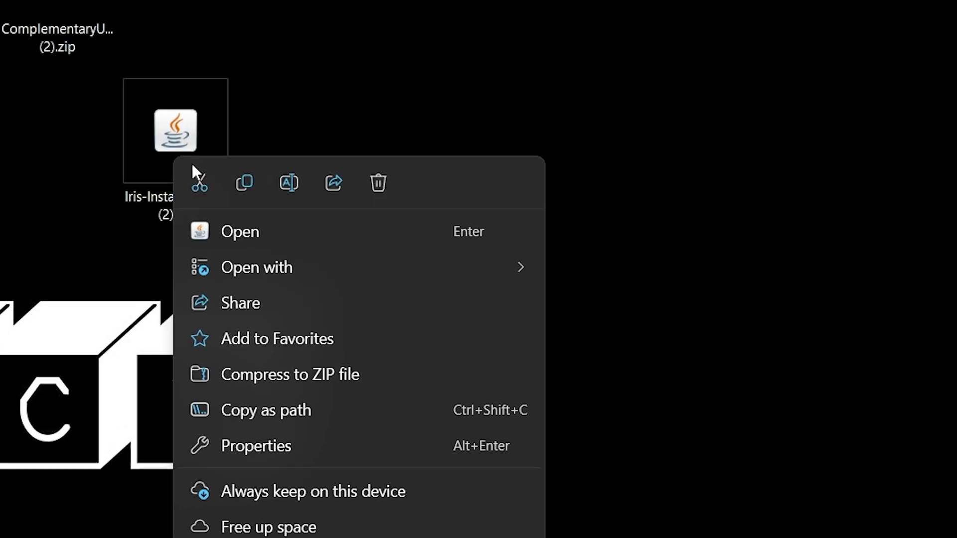
pyautogui.moveTo(324, 275)
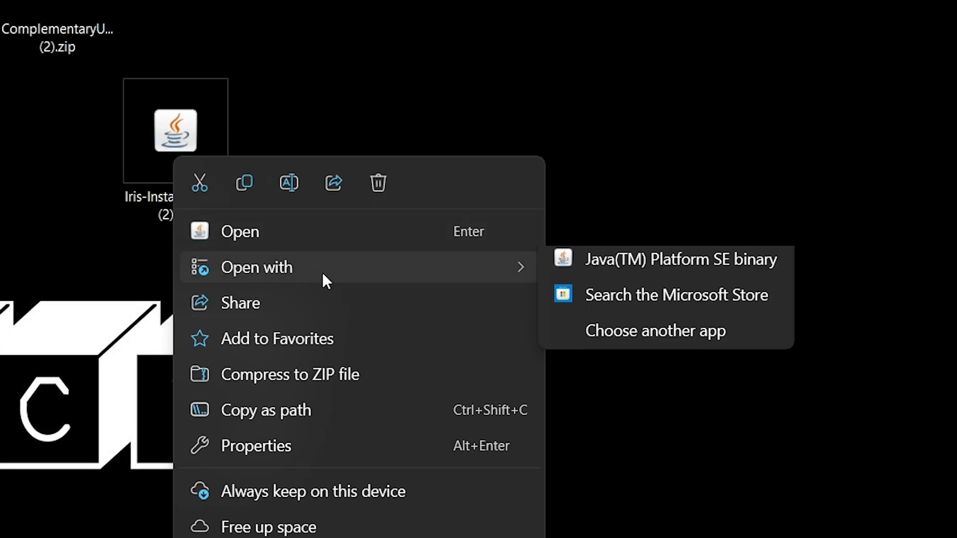
pyautogui.click(725, 270)
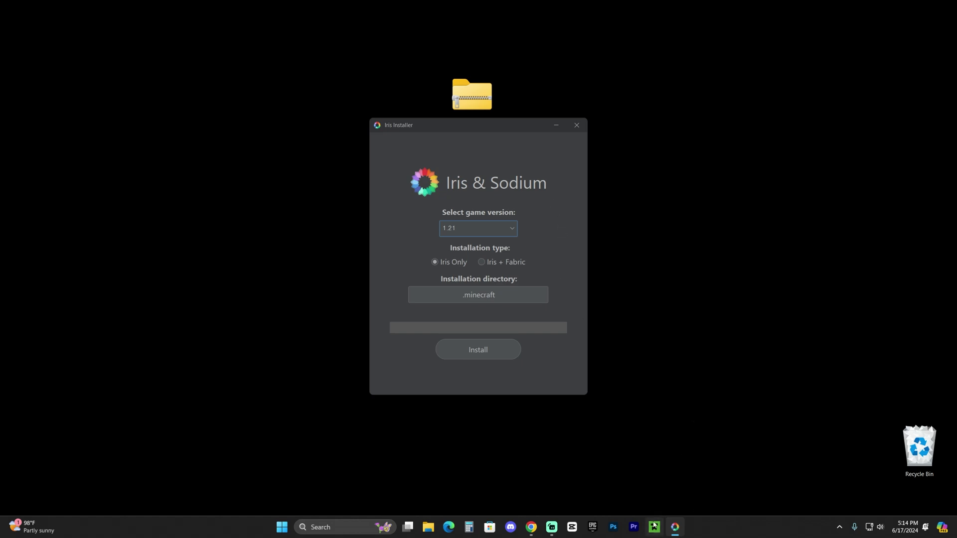
# Switch to Chrome and examine the Java 21 (JDK 21) guide's download and installation instructions
pyautogui.click(531, 527)
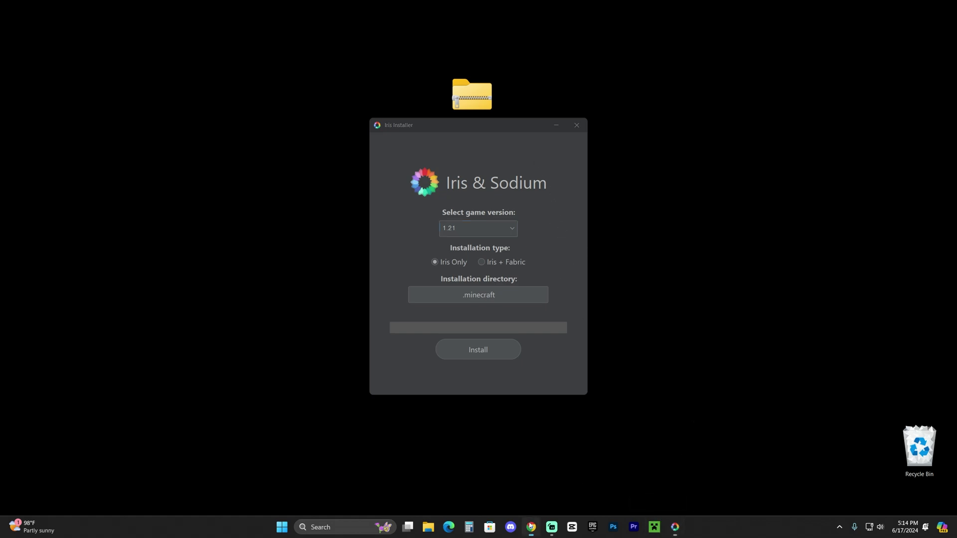
pyautogui.click(456, 72)
pyautogui.click(586, 72)
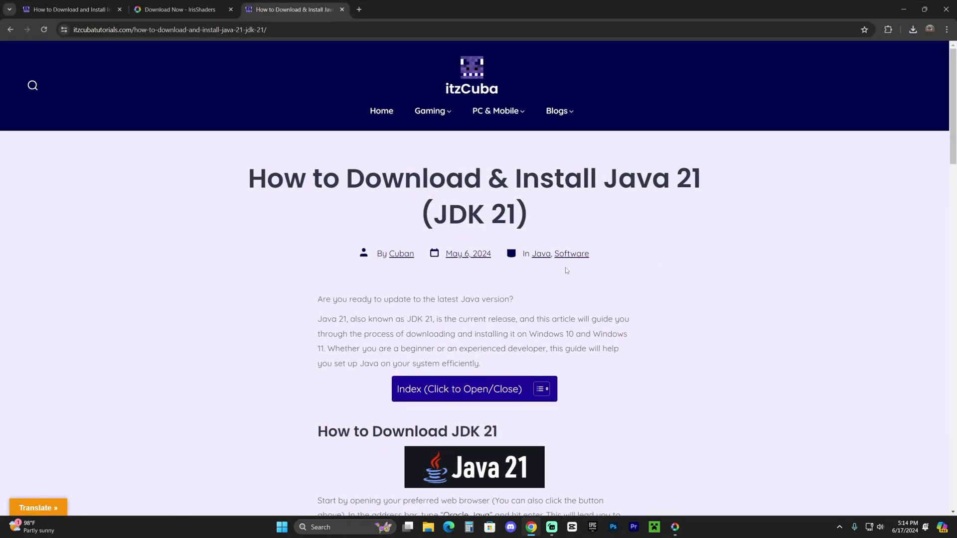
pyautogui.scroll(-12, 565, 270)
pyautogui.scroll(14, 829, 78)
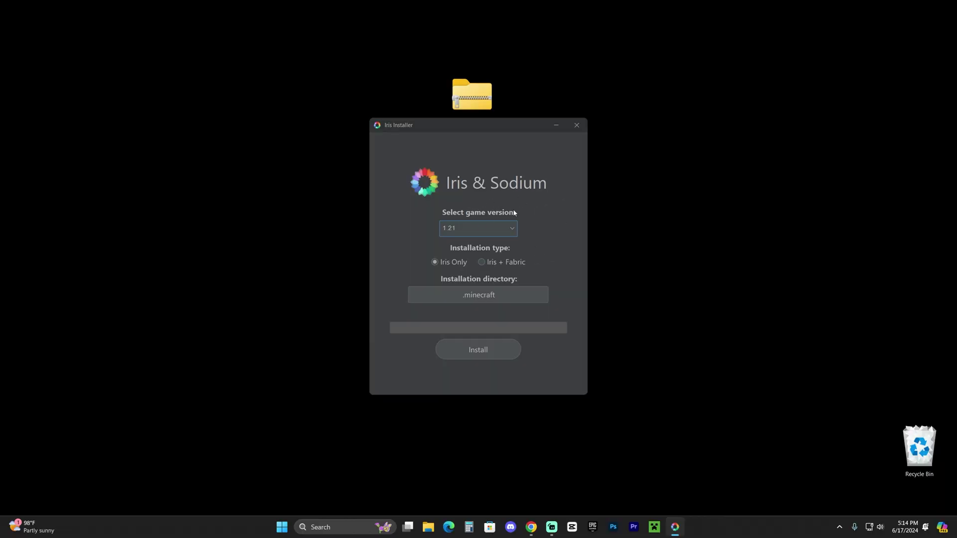
pyautogui.click(531, 527)
pyautogui.moveTo(269, 179); pyautogui.dragTo(603, 178)
pyautogui.click(692, 218)
pyautogui.scroll(-15, 692, 217)
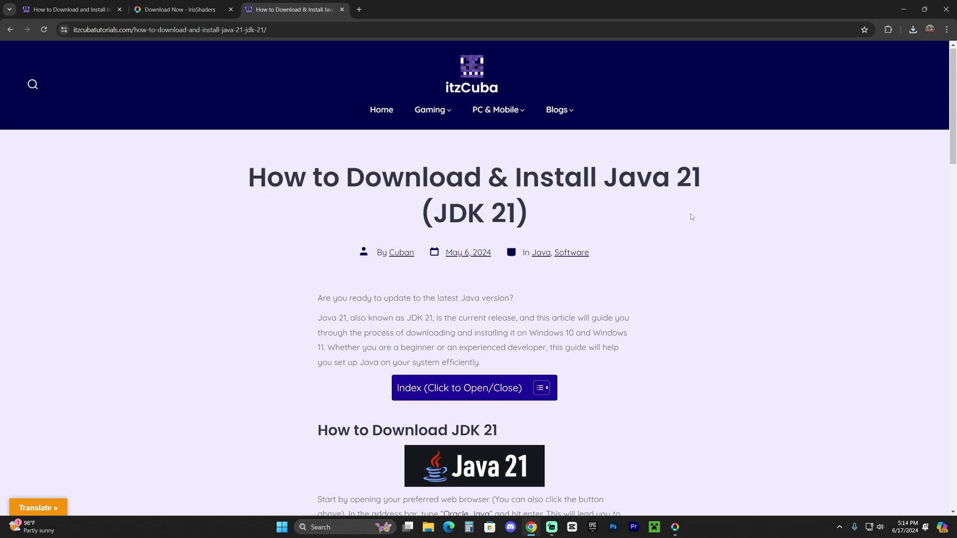
pyautogui.scroll(-10, 533, 210)
pyautogui.scroll(19, 531, 199)
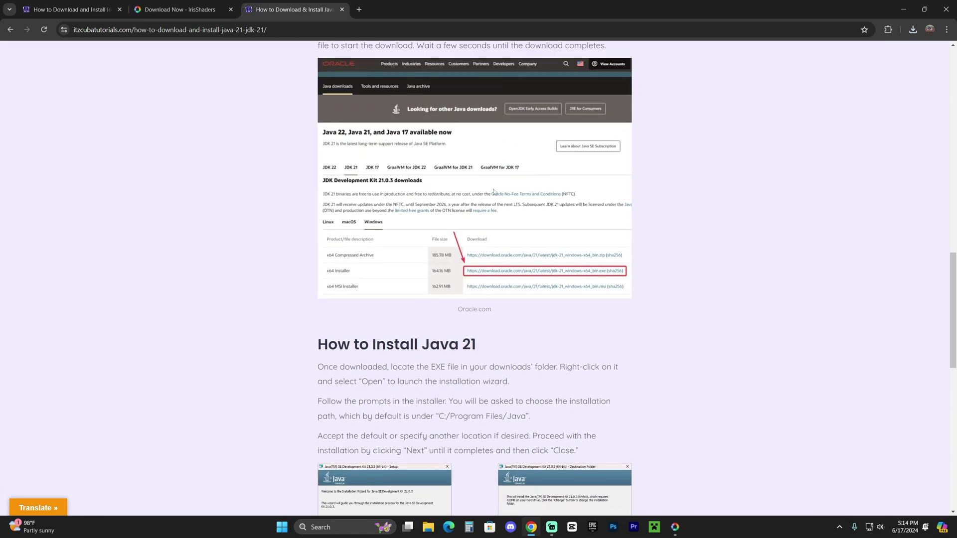
# Review the guide's How to Install Java 21 section and minimize the browser to return to the Iris installer
pyautogui.scroll(-17, 531, 183)
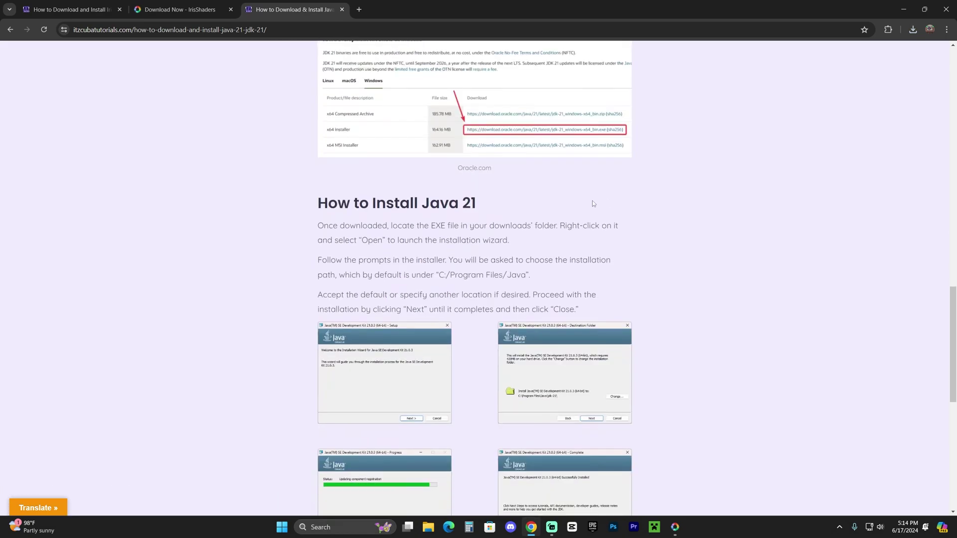
pyautogui.scroll(3, 394, 249)
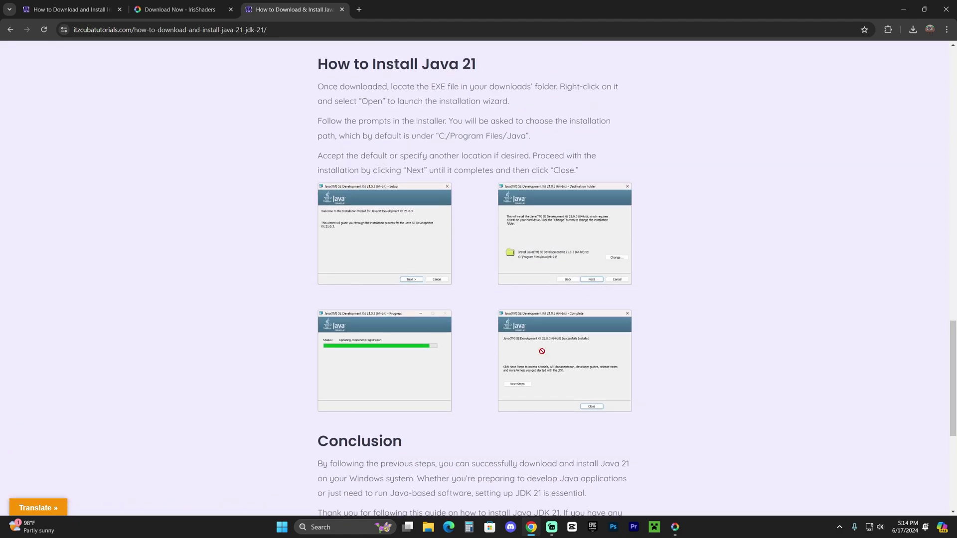
pyautogui.click(902, 10)
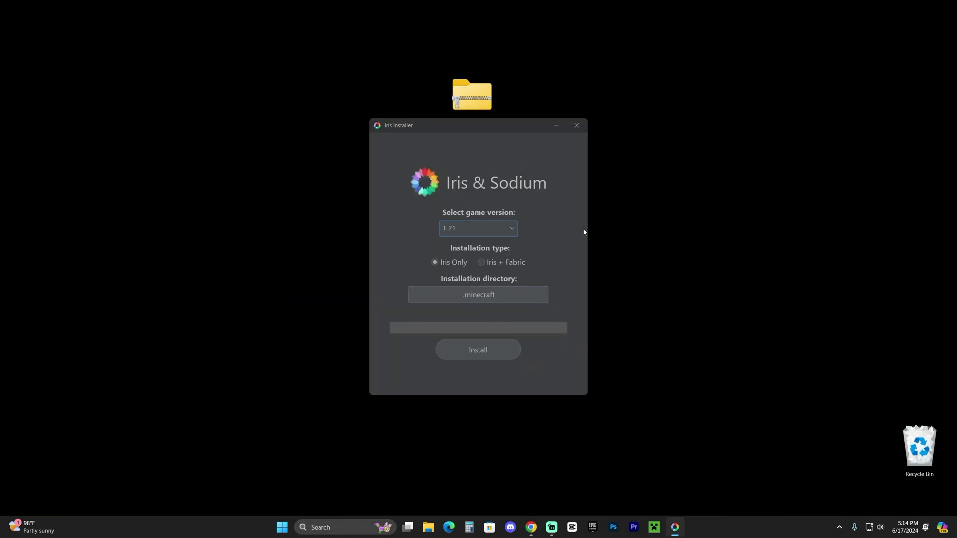
pyautogui.click(608, 236)
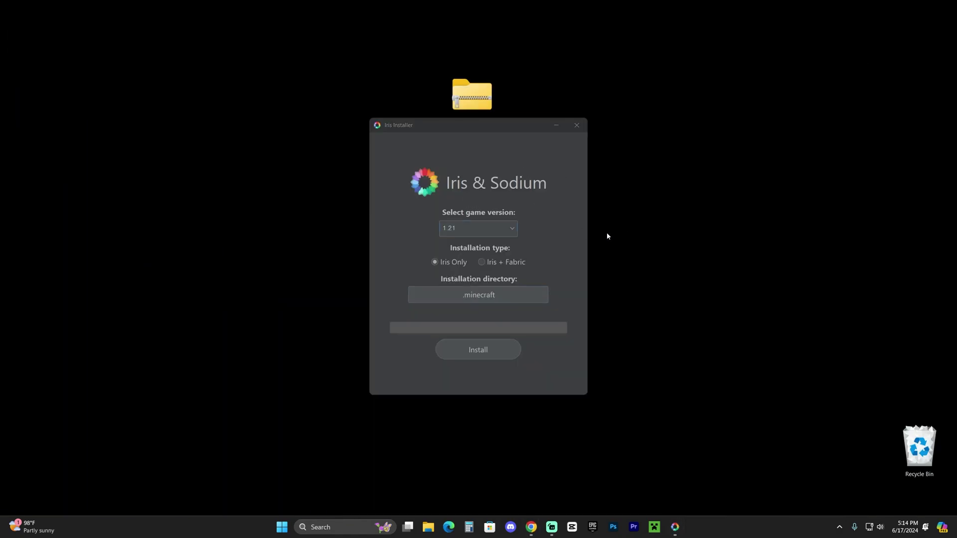
pyautogui.click(334, 527)
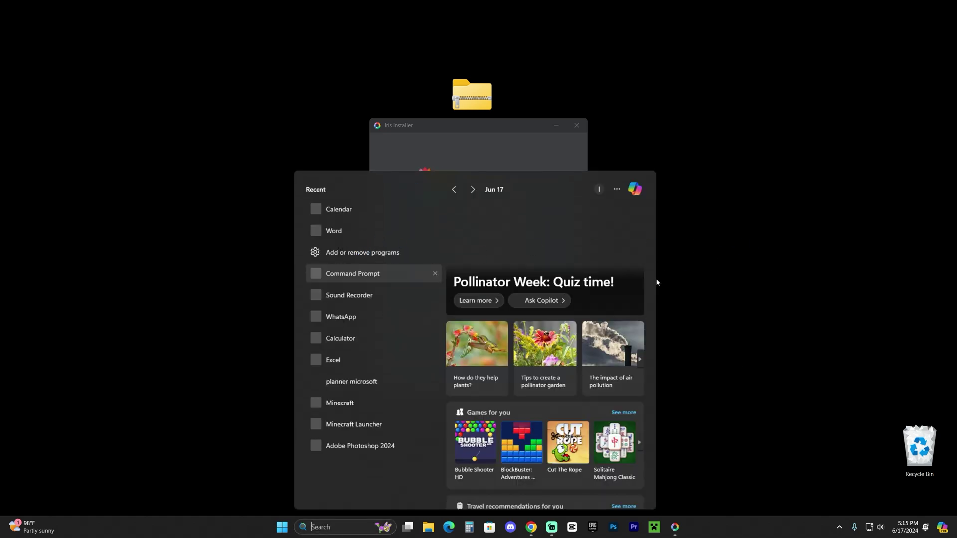
pyautogui.click(767, 282)
# Install Iris & Sodium for game version 1.21 with the Iris Only type in the .minecraft directory
pyautogui.click(535, 182)
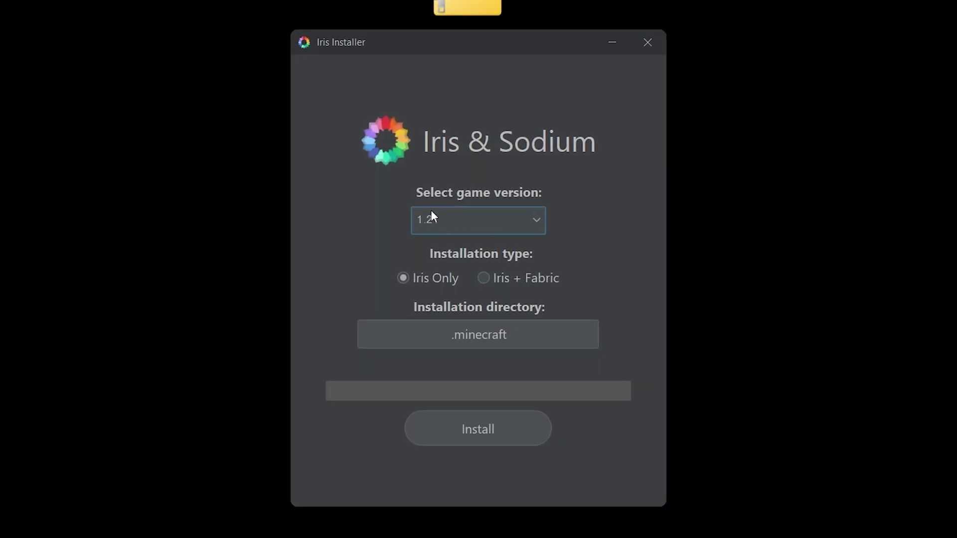
pyautogui.click(431, 215)
pyautogui.click(462, 214)
pyautogui.click(507, 438)
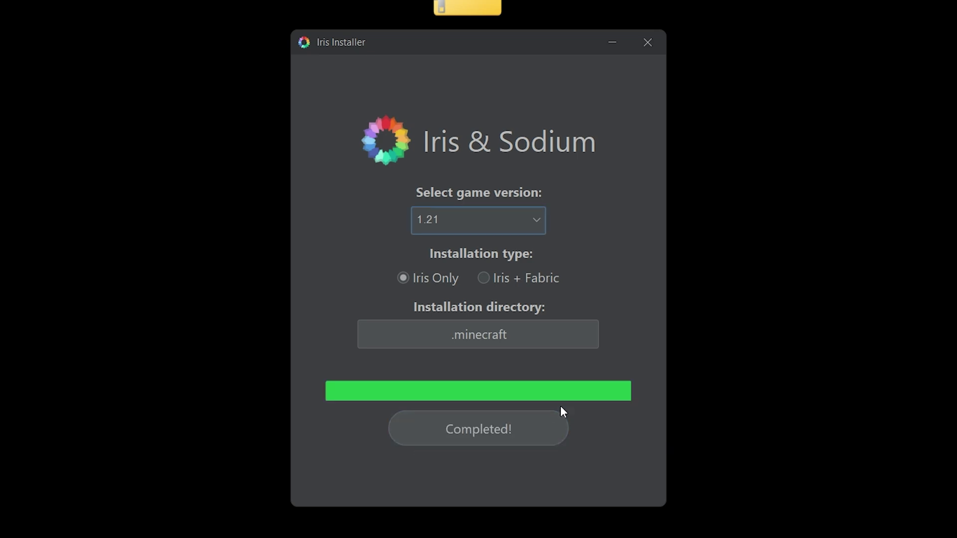
# Close the Iris installer and delete the Iris-Installer-3.2.1 (2).jar file from the desktop
pyautogui.click(648, 45)
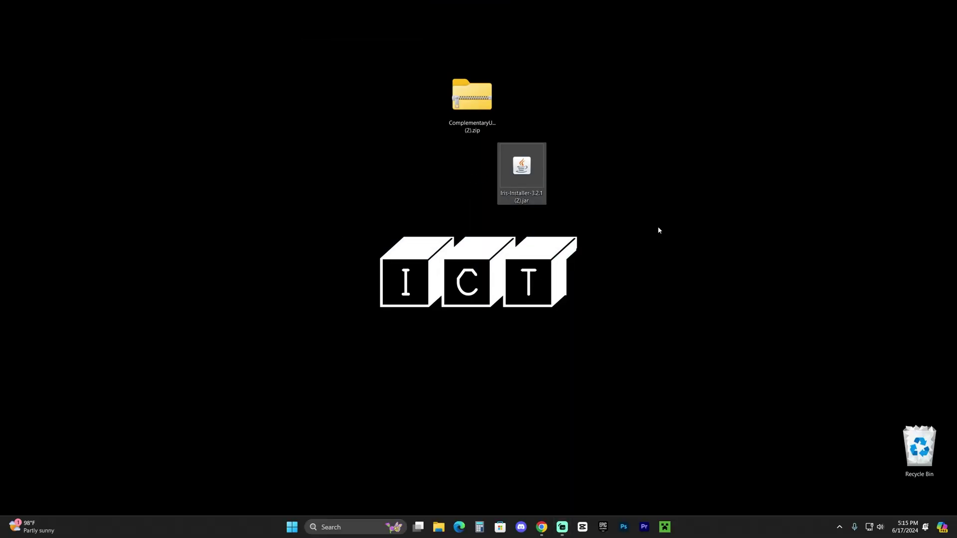
pyautogui.press('Delete')
pyautogui.moveTo(604, 226); pyautogui.dragTo(450, 183)
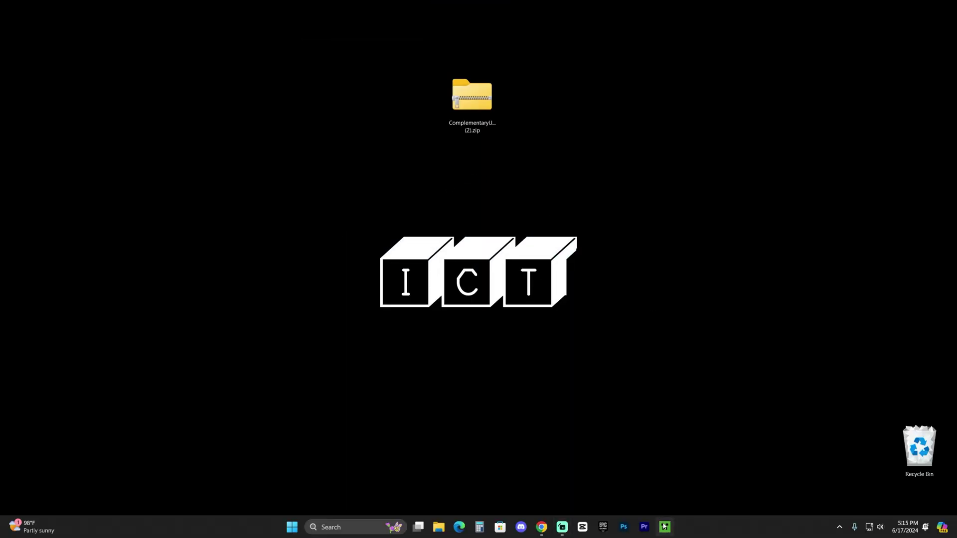
# Switch to Minecraft Launcher and check that Iris & Sodium for 1.21 is the selected Java Edition installation
pyautogui.click(666, 529)
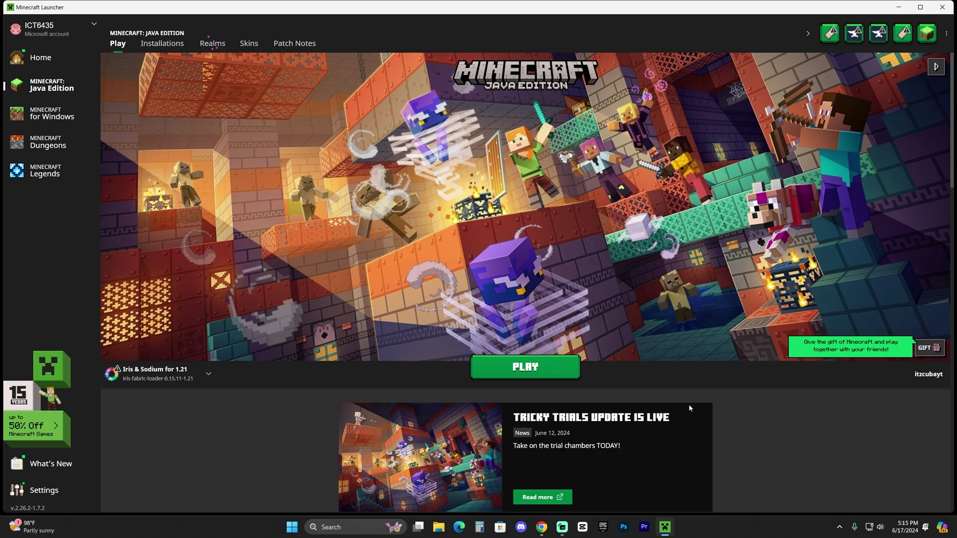
pyautogui.moveTo(129, 378)
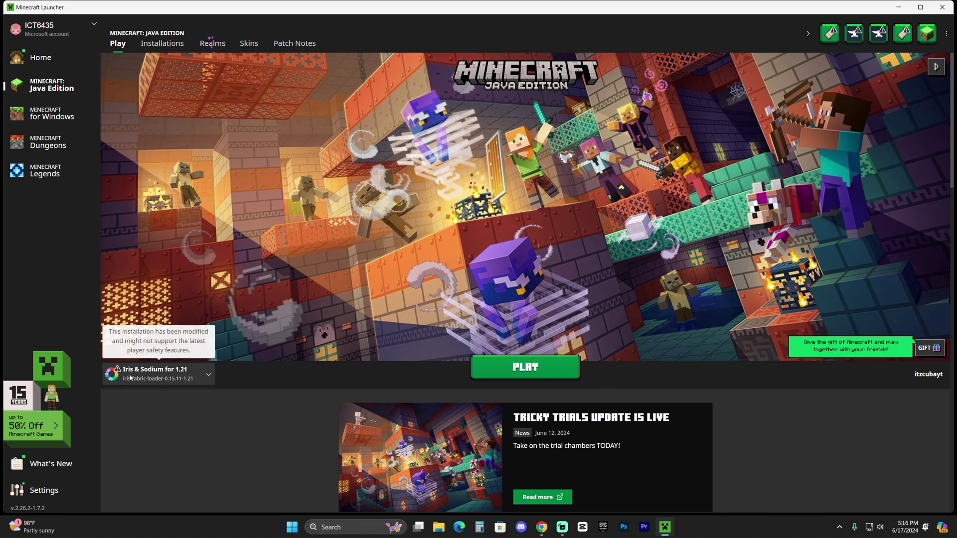
pyautogui.click(164, 376)
pyautogui.click(230, 371)
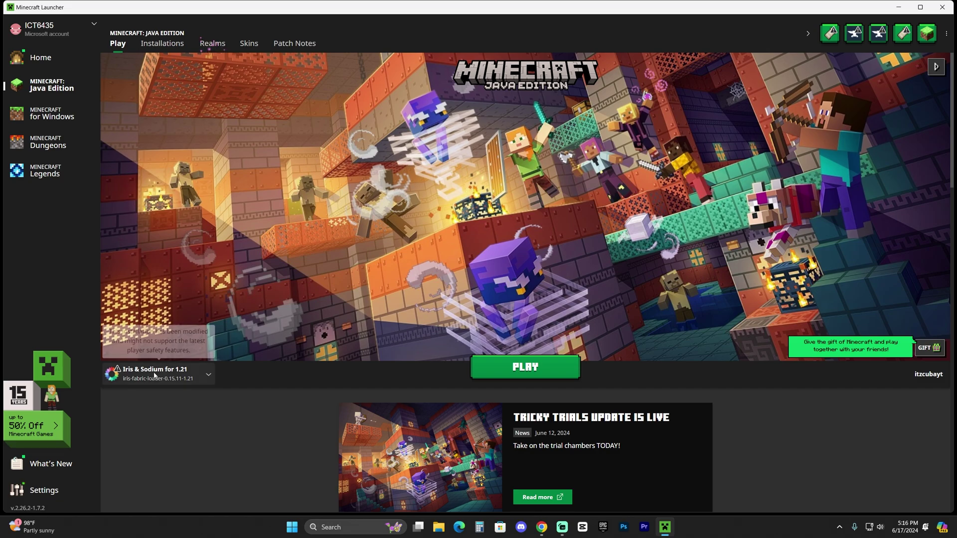
# Hide modded versions in the Java Edition installations list and show them again
pyautogui.click(160, 48)
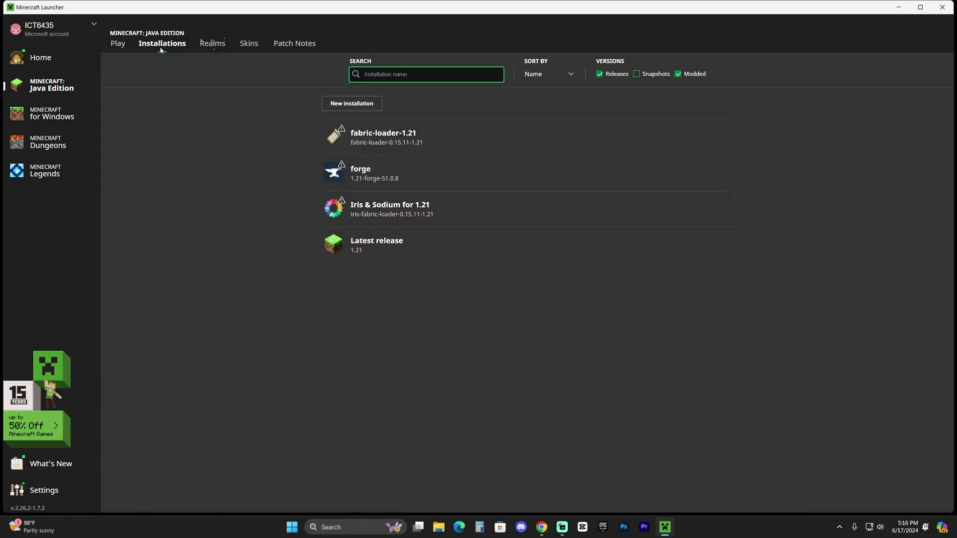
pyautogui.click(678, 75)
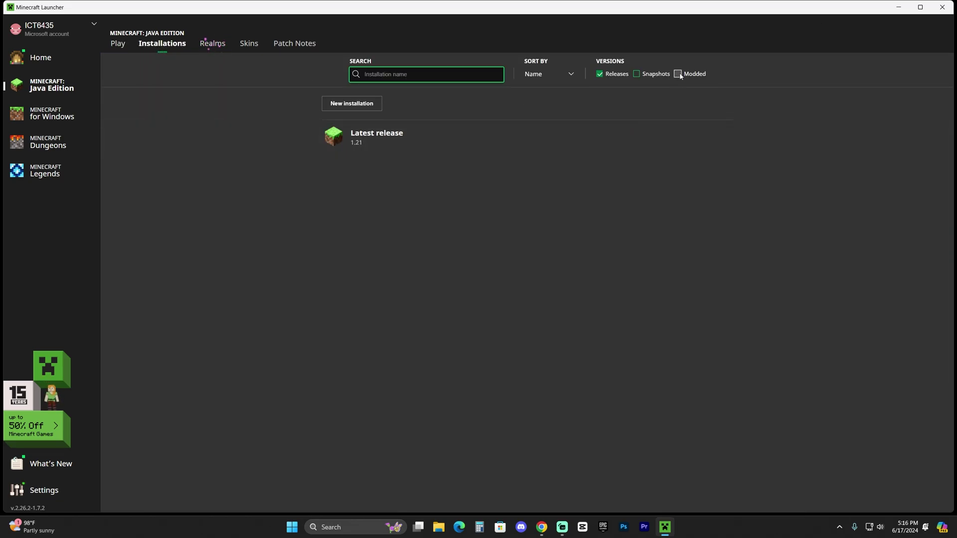
pyautogui.click(679, 74)
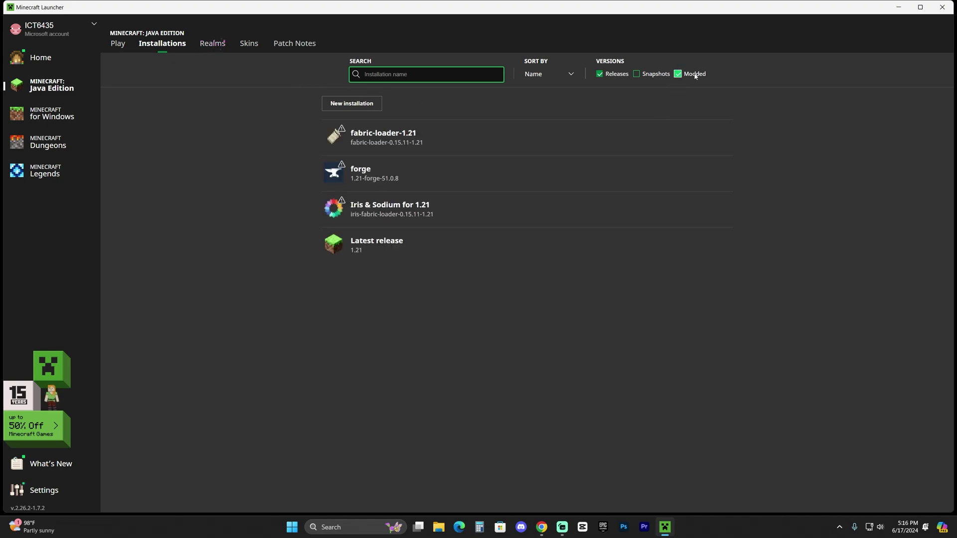
pyautogui.click(365, 104)
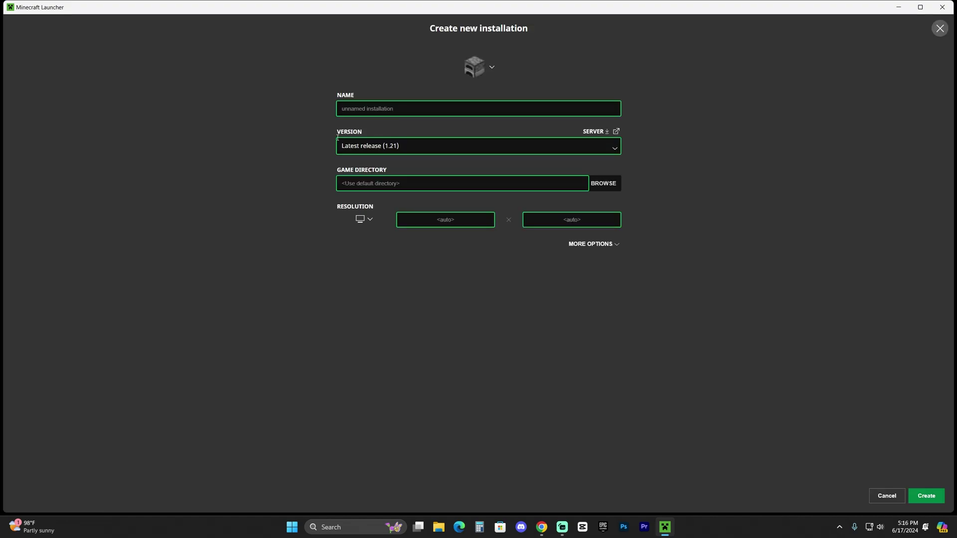
pyautogui.click(392, 150)
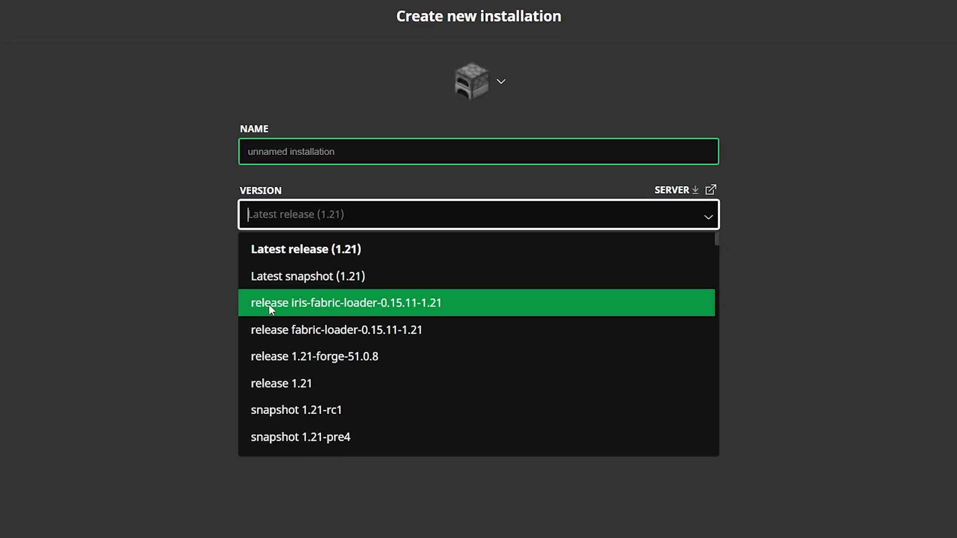
pyautogui.click(375, 303)
pyautogui.click(320, 145)
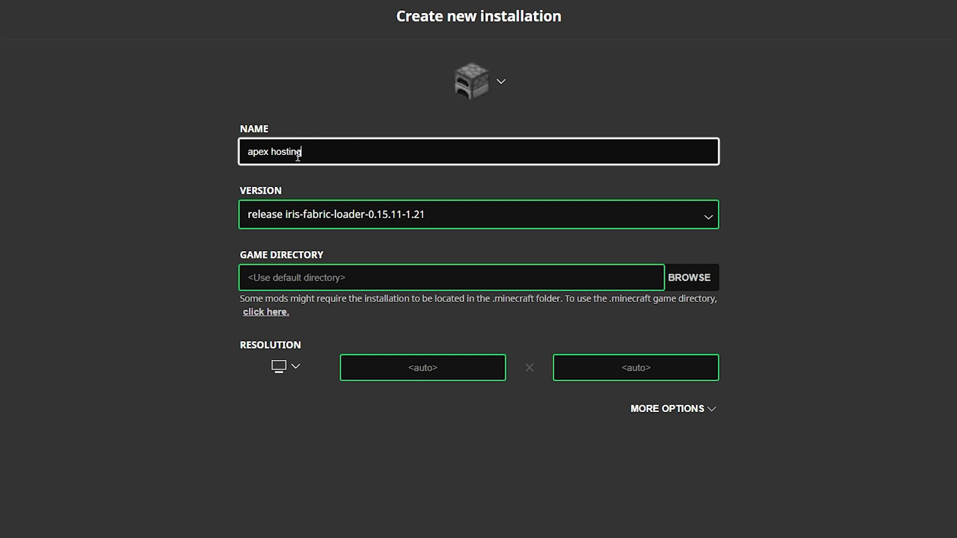
pyautogui.hotkey('ctrl', 'a')
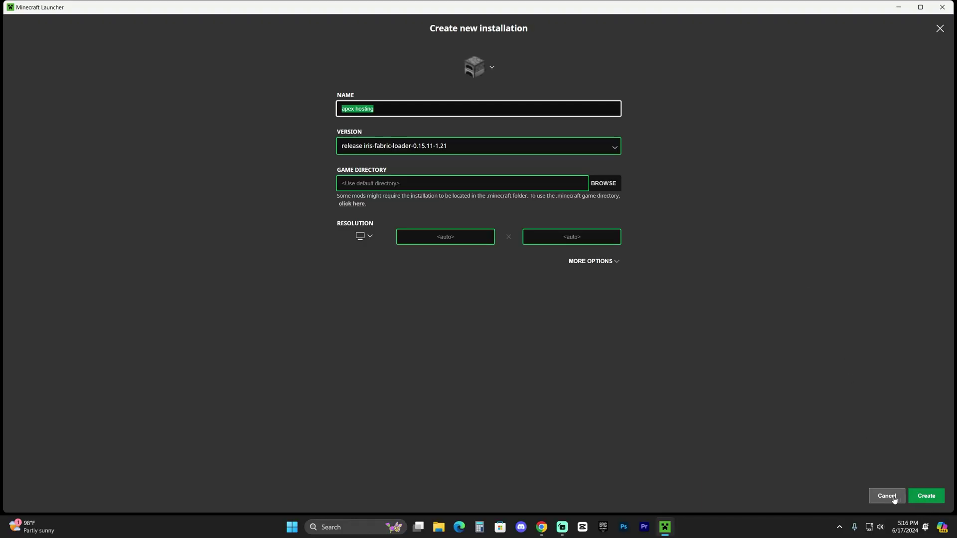
pyautogui.click(888, 497)
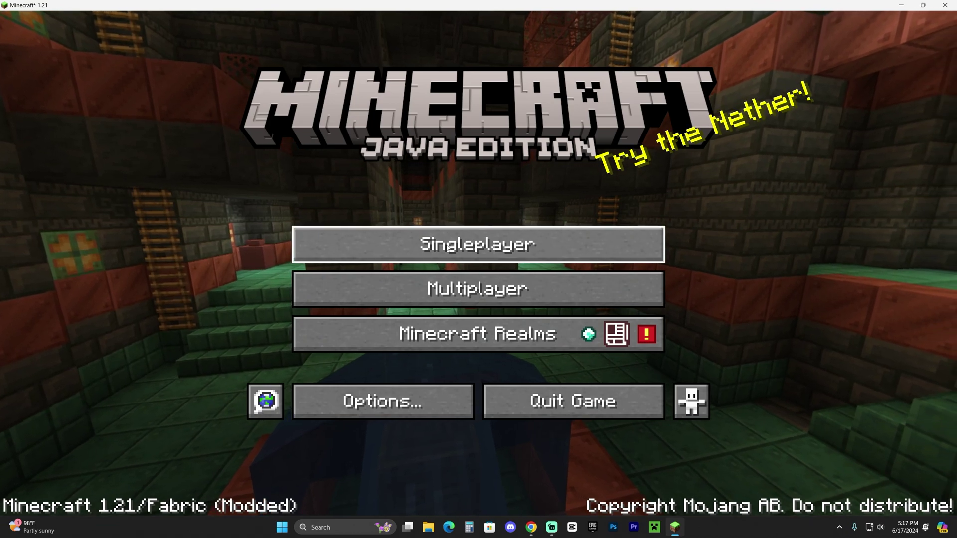
# Load the singleplayer world Apex Hosting dated 6/14/24, walk around briefly and disable the shaders
pyautogui.click(532, 240)
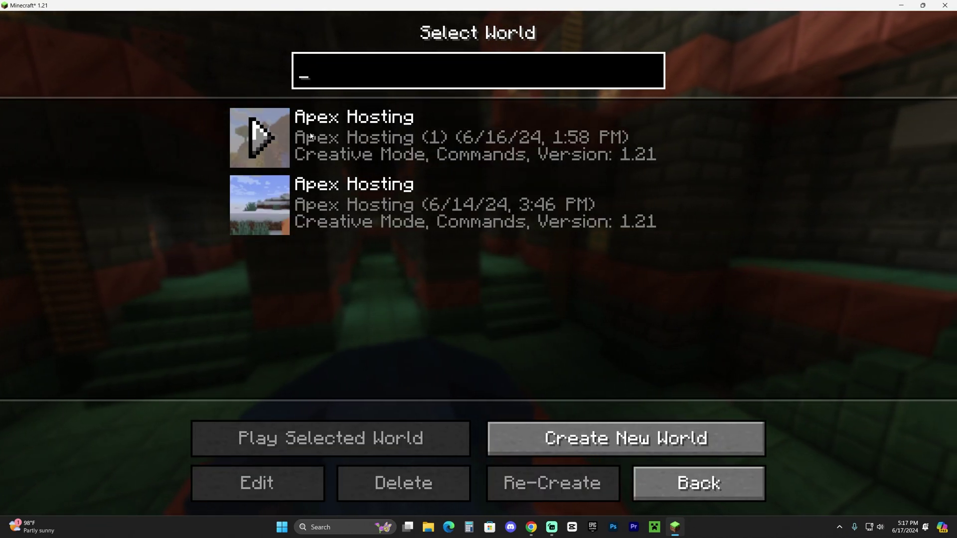
pyautogui.click(260, 209)
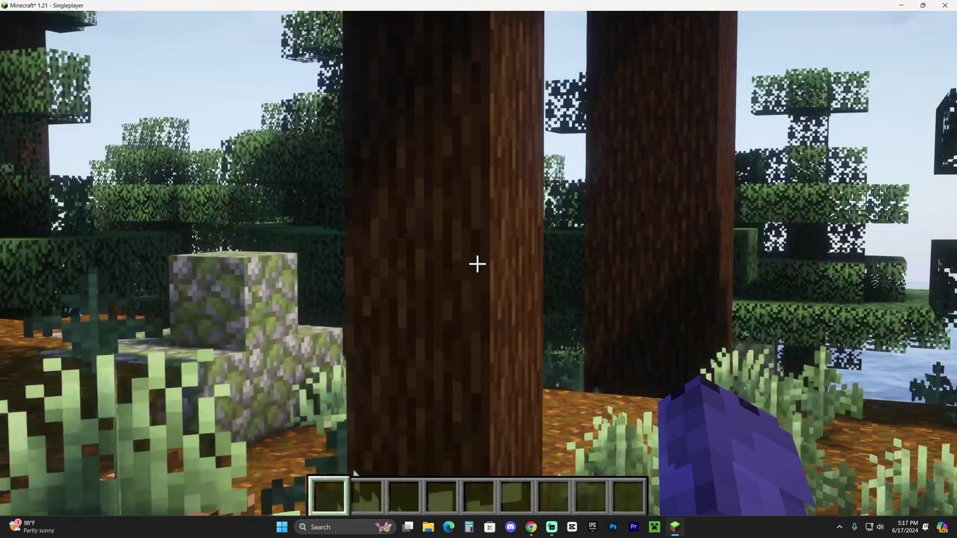
pyautogui.press('w')
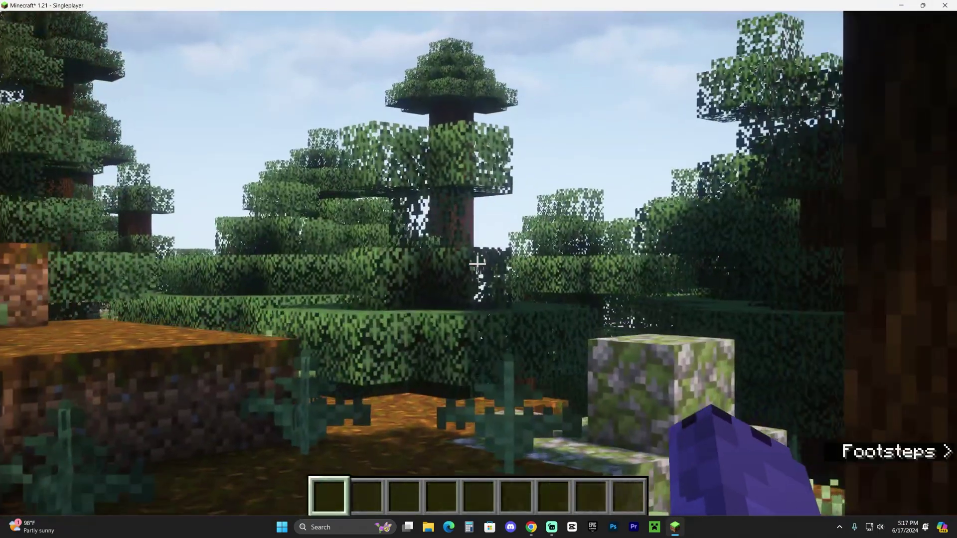
pyautogui.press('a')
pyautogui.press('k')
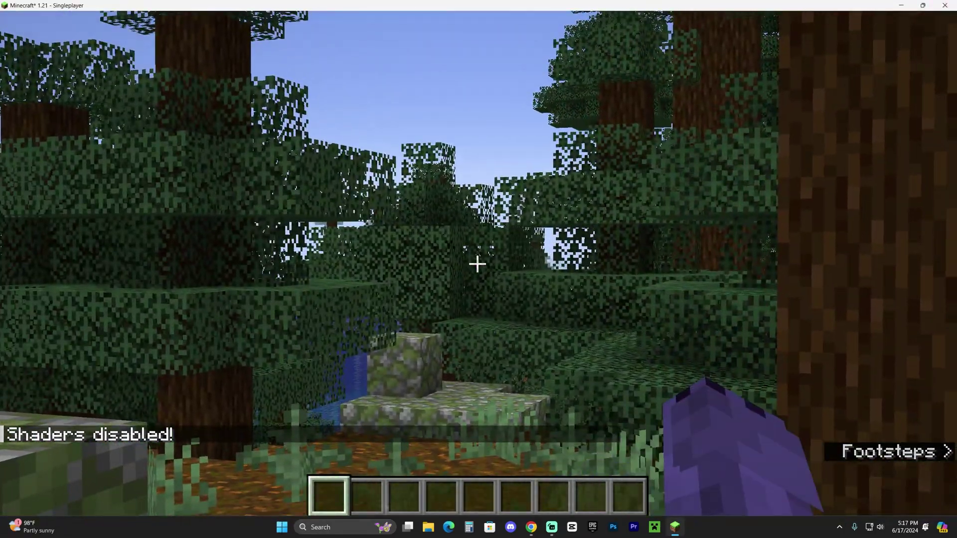
# Set the FOV to Normal, resume the game and switch to the front-facing third-person view
pyautogui.press('Escape')
pyautogui.click(403, 299)
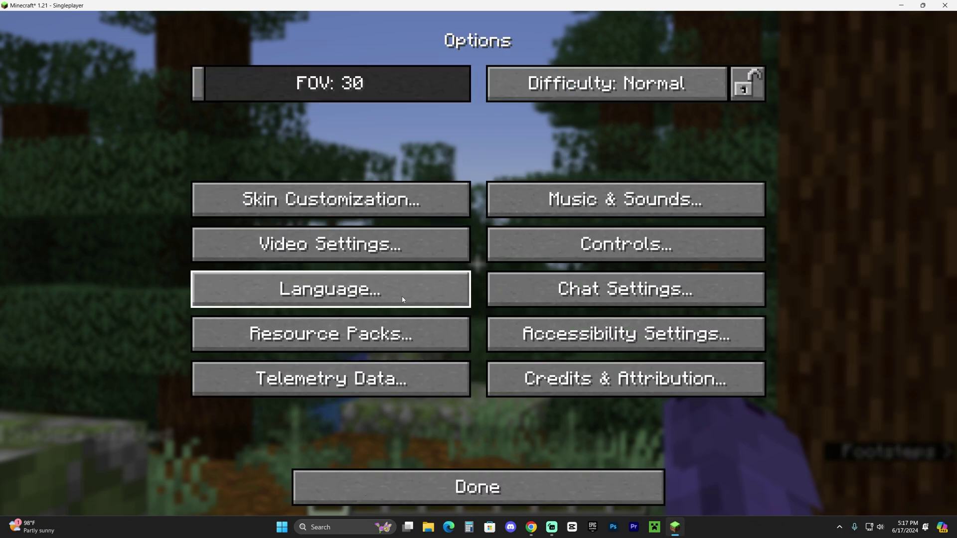
pyautogui.moveTo(263, 96); pyautogui.dragTo(327, 85)
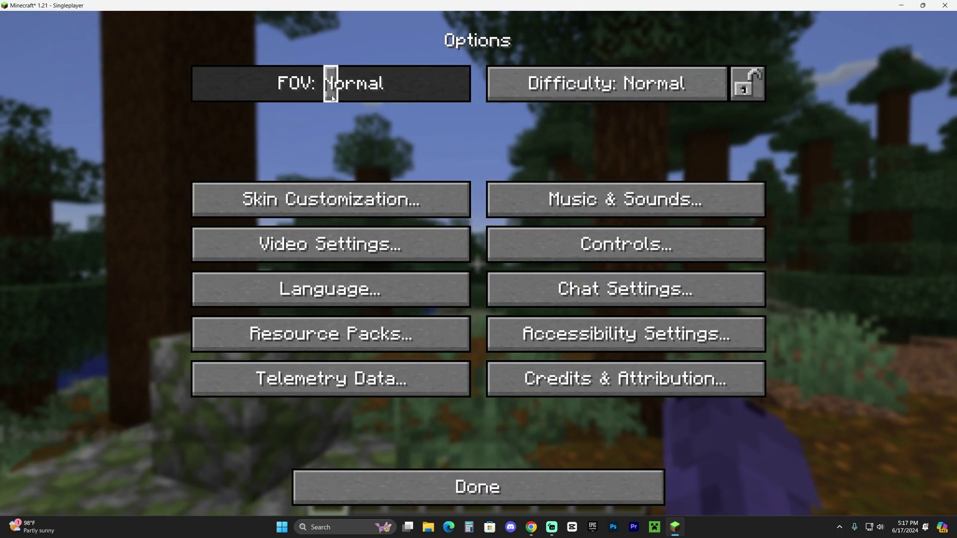
pyautogui.press('Escape')
pyautogui.click(514, 172)
pyautogui.press('F5')
pyautogui.press('F5')
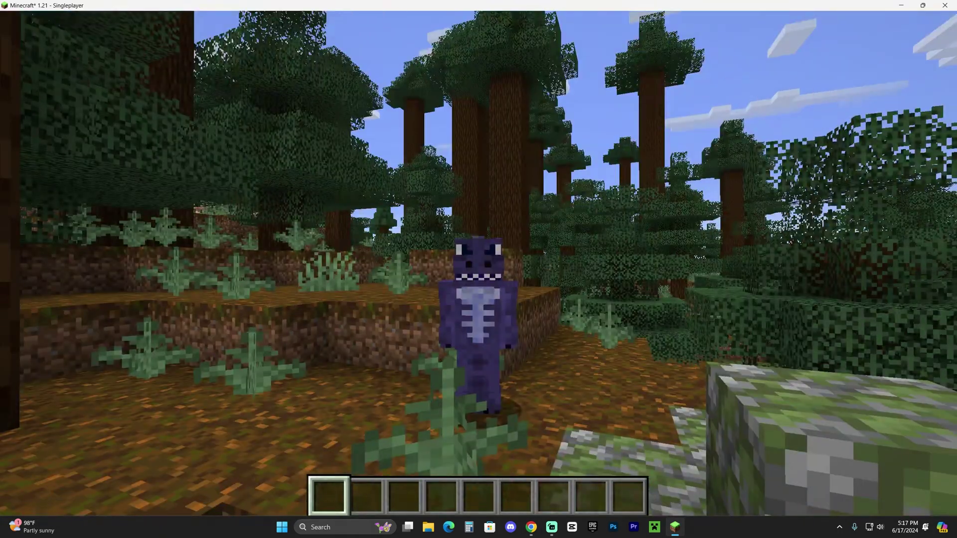
# Open the Shader Packs screen from the video settings, dismissing the Sodium donation message, and select the ComplementaryUnbound_r5.2.1 (1).zip entry
pyautogui.press('Escape')
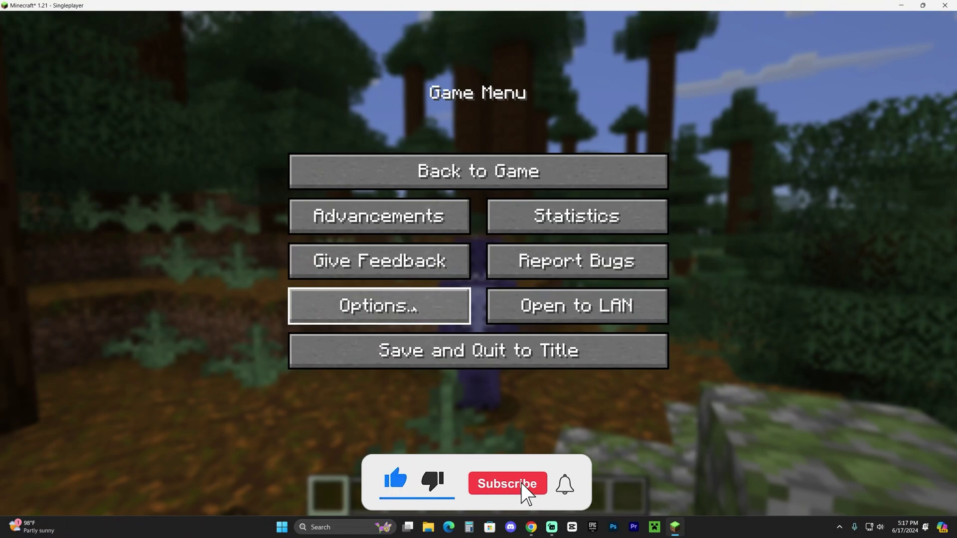
pyautogui.click(413, 309)
pyautogui.click(367, 249)
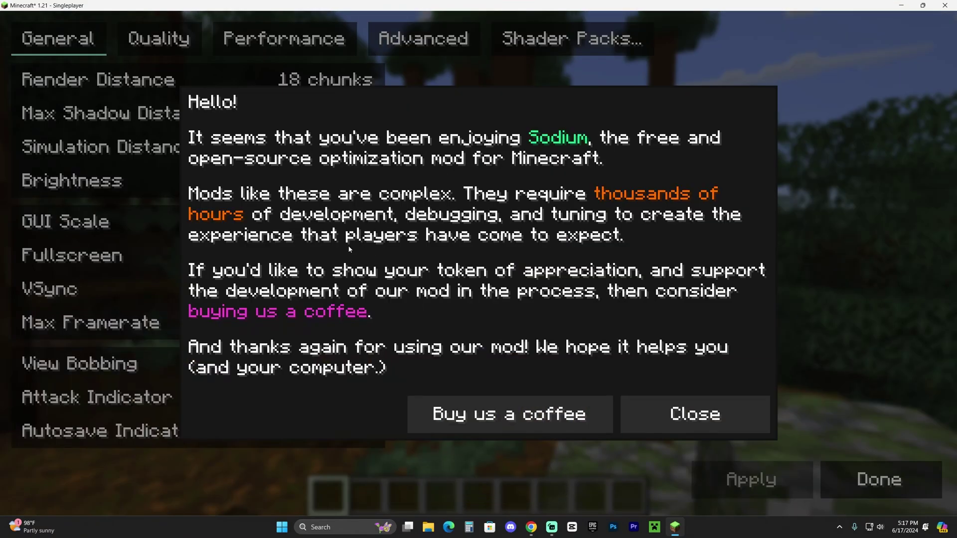
pyautogui.click(713, 418)
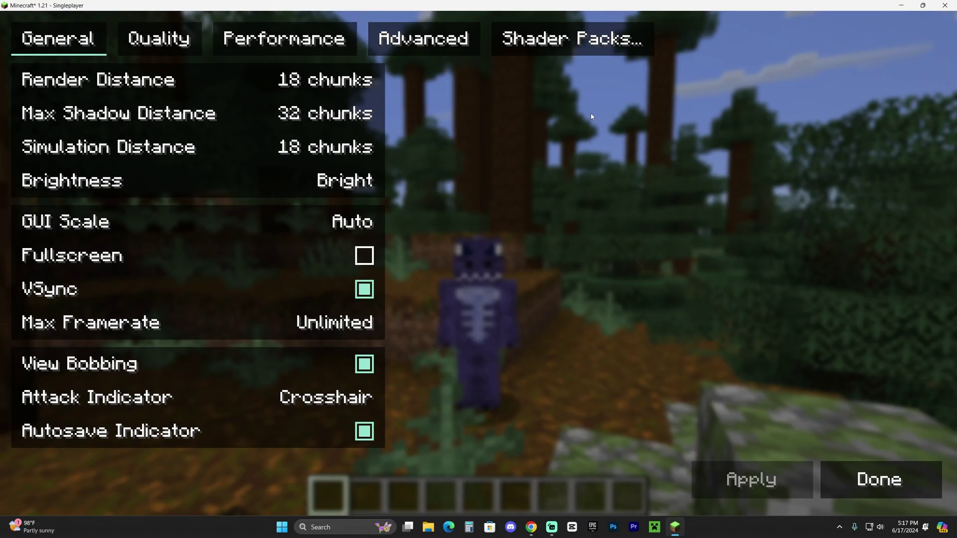
pyautogui.click(598, 42)
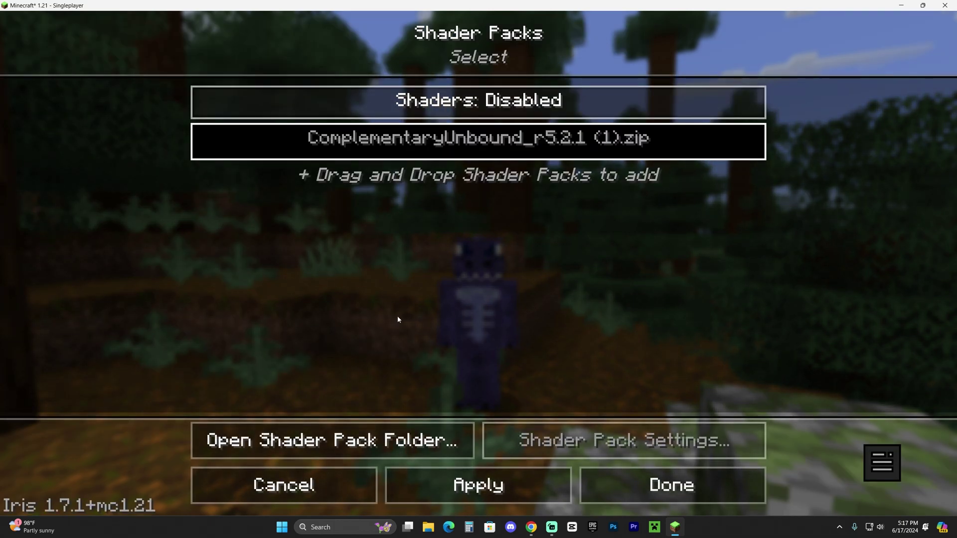
pyautogui.click(431, 156)
# Open the shader pack folder and delete ComplementaryUnbound_r5.2.1 (1).zip from it
pyautogui.click(332, 441)
pyautogui.moveTo(554, 311); pyautogui.dragTo(300, 167)
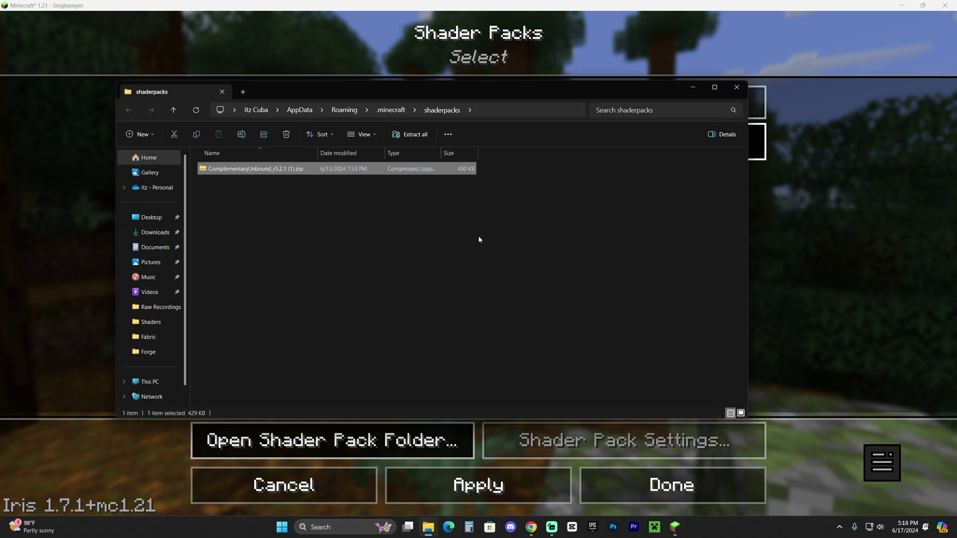
pyautogui.press('Delete')
# Minimize the game, move ComplementaryUnbound_r5.2.1 (2).zip from the desktop into the shaderpacks folder, and close the folder window
pyautogui.moveTo(410, 103); pyautogui.dragTo(474, 120)
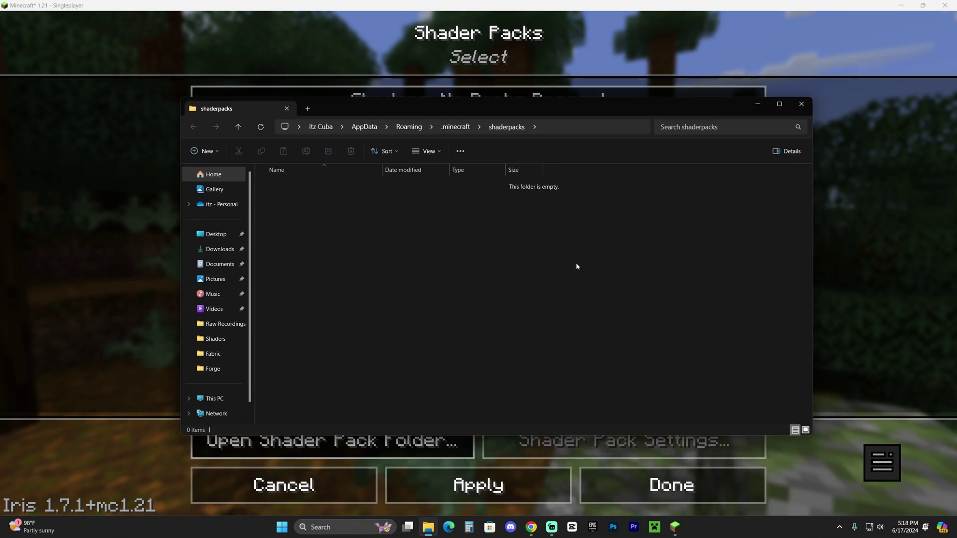
pyautogui.click(900, 6)
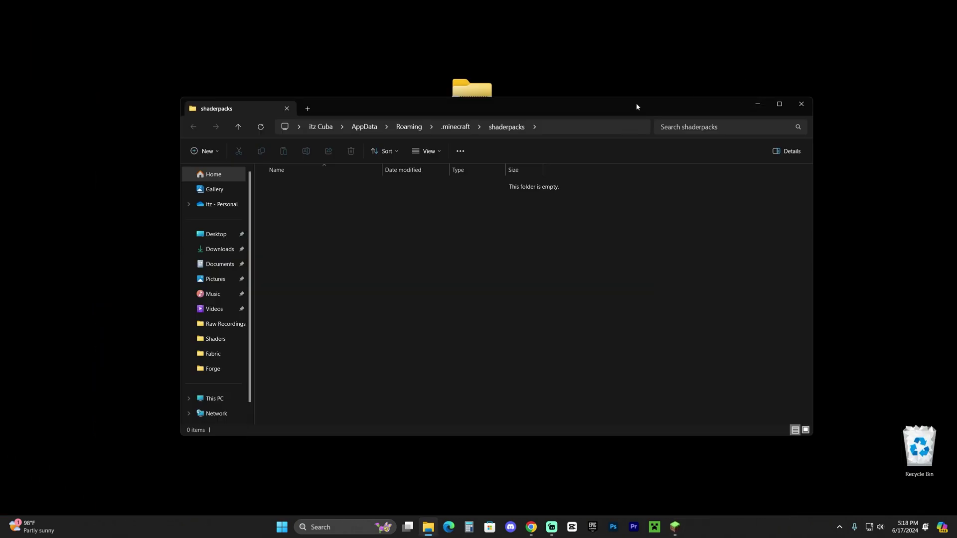
pyautogui.moveTo(636, 104); pyautogui.dragTo(649, 165)
pyautogui.moveTo(612, 67); pyautogui.dragTo(548, 90)
pyautogui.moveTo(491, 102); pyautogui.dragTo(638, 78)
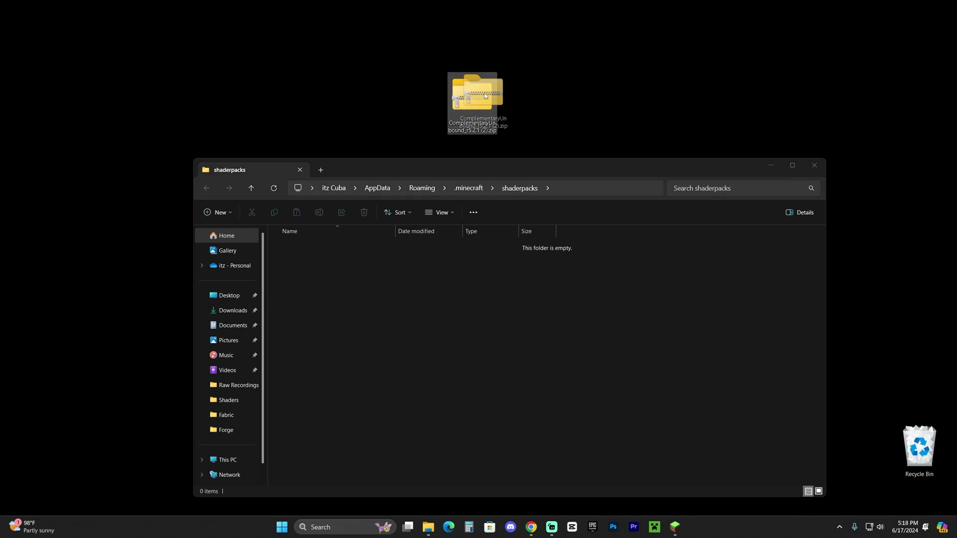
pyautogui.moveTo(485, 95); pyautogui.dragTo(642, 223)
pyautogui.moveTo(447, 289); pyautogui.dragTo(444, 291)
pyautogui.moveTo(540, 355); pyautogui.dragTo(311, 232)
pyautogui.moveTo(390, 290); pyautogui.dragTo(329, 248)
pyautogui.click(673, 298)
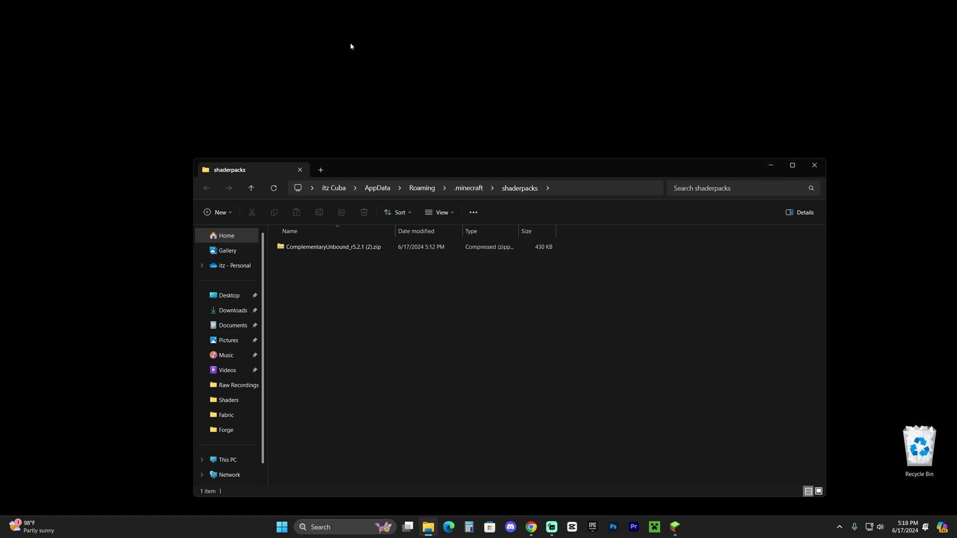
pyautogui.moveTo(505, 354); pyautogui.dragTo(300, 251)
pyautogui.click(328, 240)
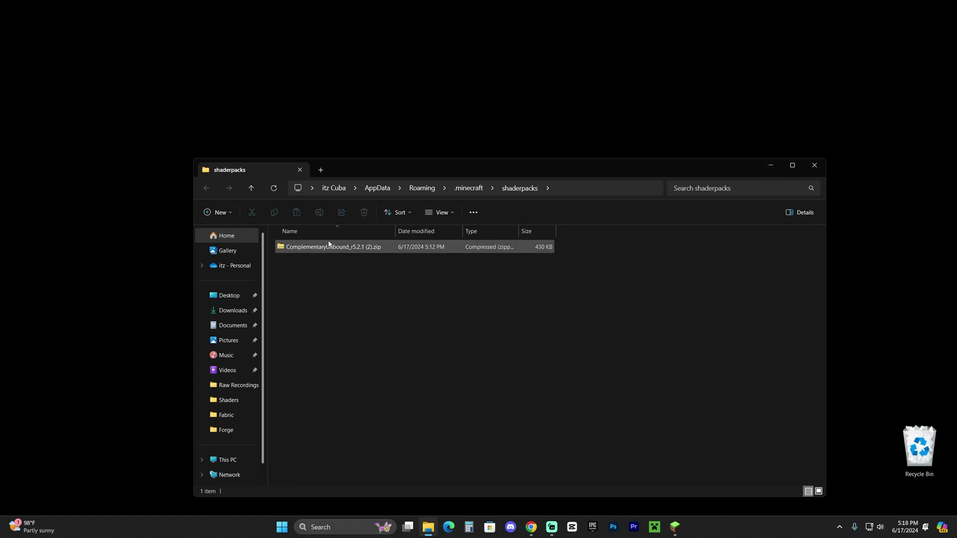
pyautogui.click(814, 165)
# Return to Minecraft, select ComplementaryUnbound_r5.2.1 (2).zip as the shader pack, apply it and leave the Shader Packs screen
pyautogui.click(675, 527)
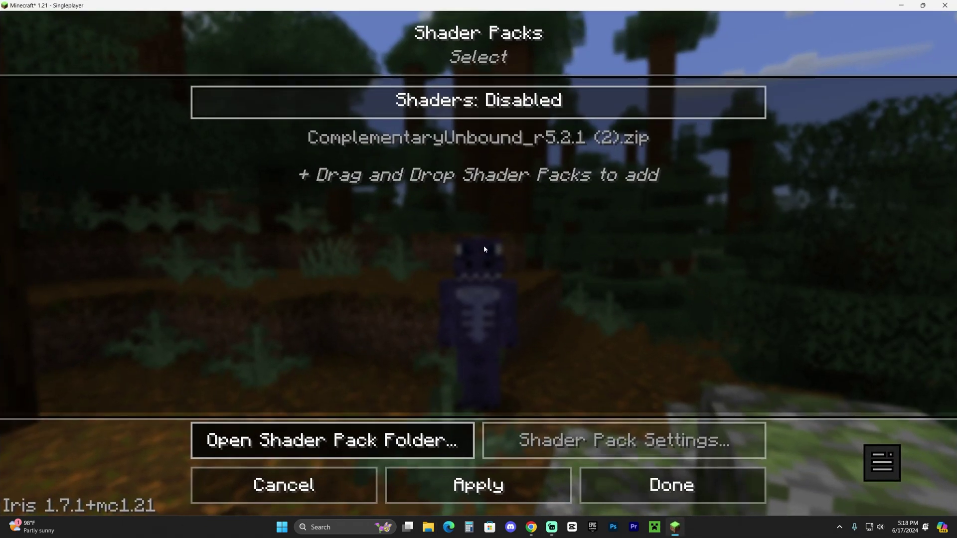
pyautogui.click(477, 145)
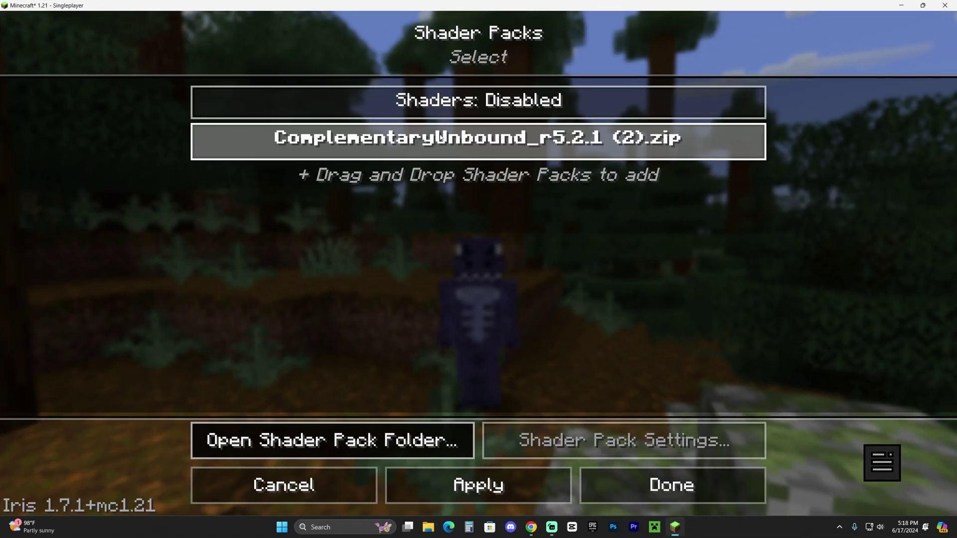
pyautogui.click(477, 138)
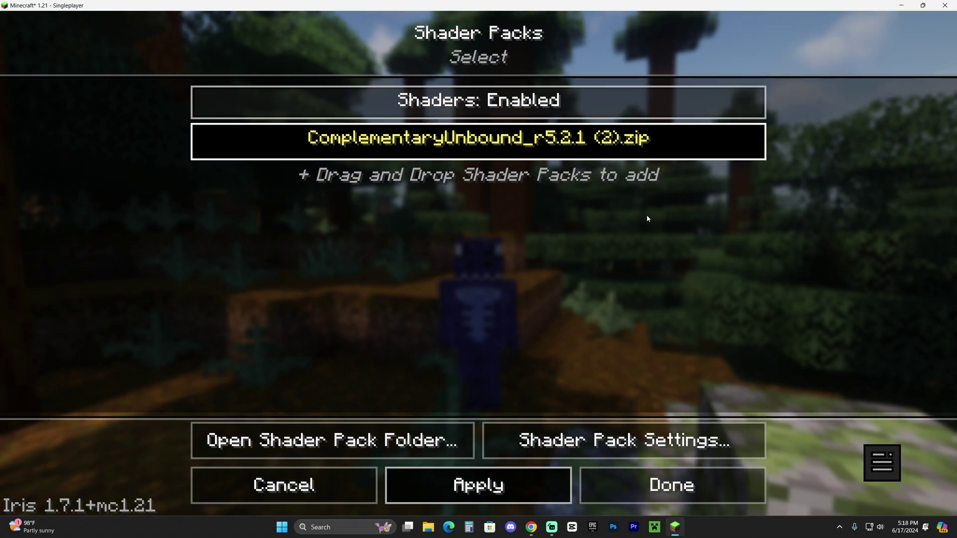
pyautogui.click(643, 483)
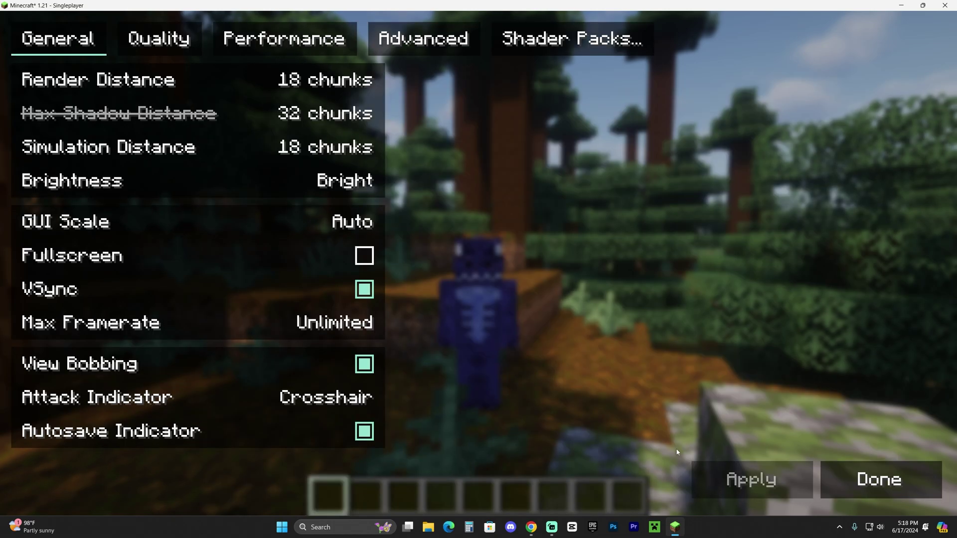
# Leave the settings to resume the game, walk through the forest and switch to the front-facing third-person view
pyautogui.click(880, 480)
pyautogui.click(551, 480)
pyautogui.click(479, 168)
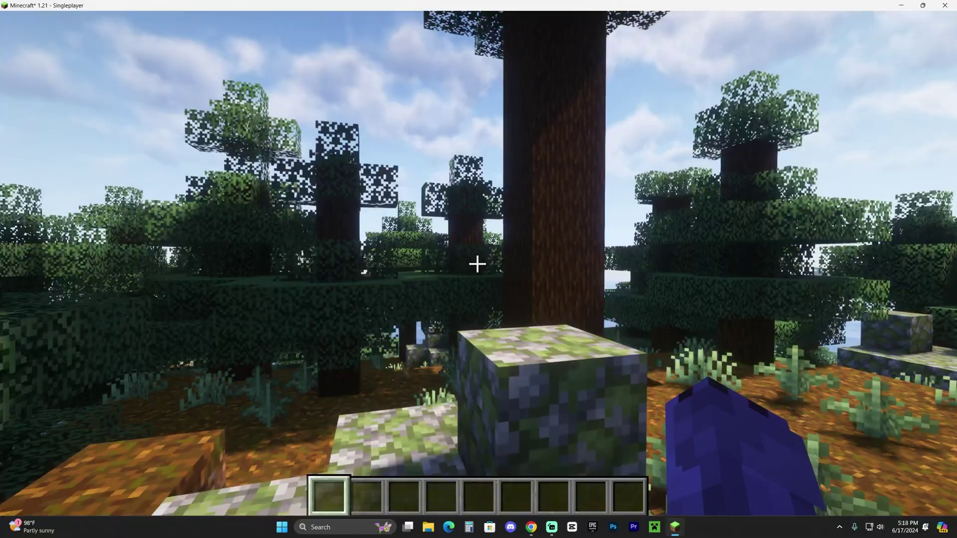
pyautogui.press('w')
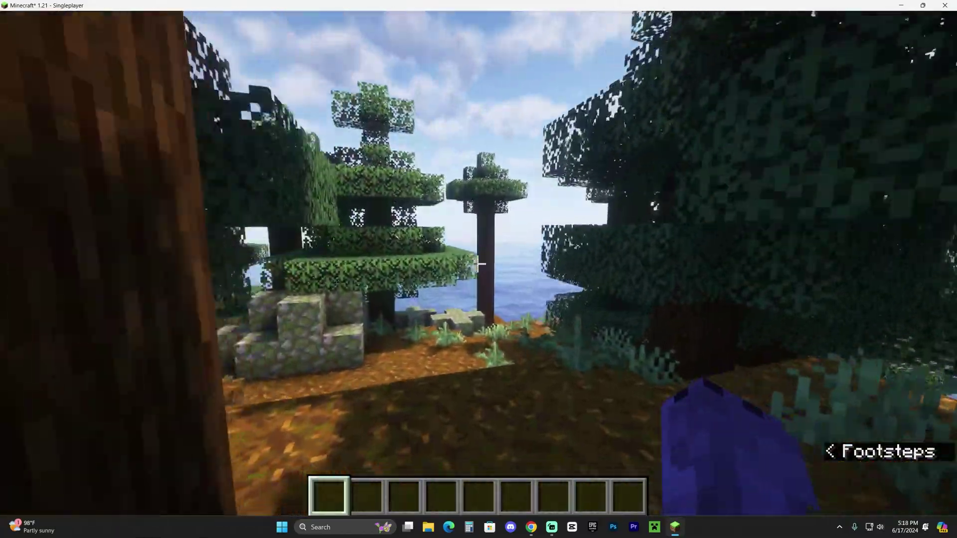
pyautogui.press('F5')
pyautogui.press('F5')
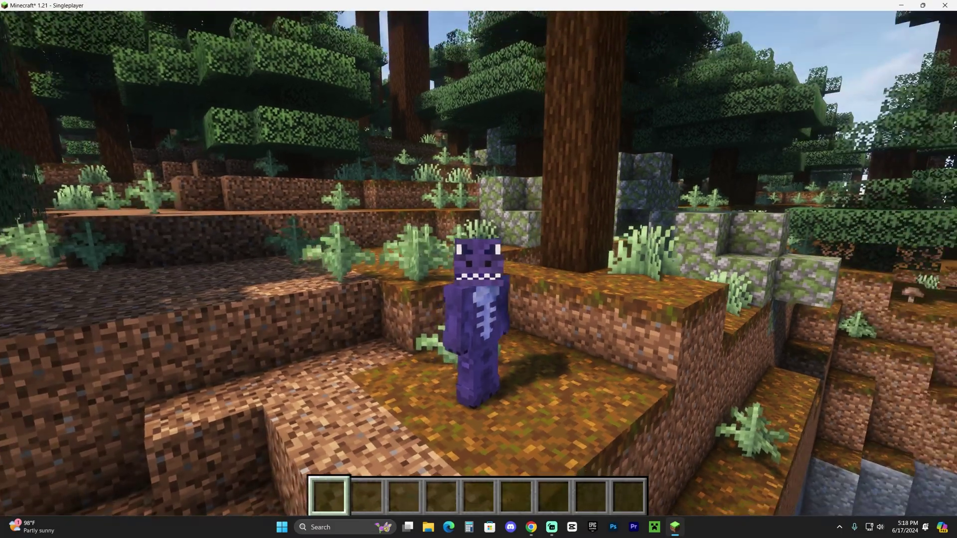
# Toggle the shaders off and back on, and open and close the Shader Packs screen twice directly from the world
pyautogui.press('k')
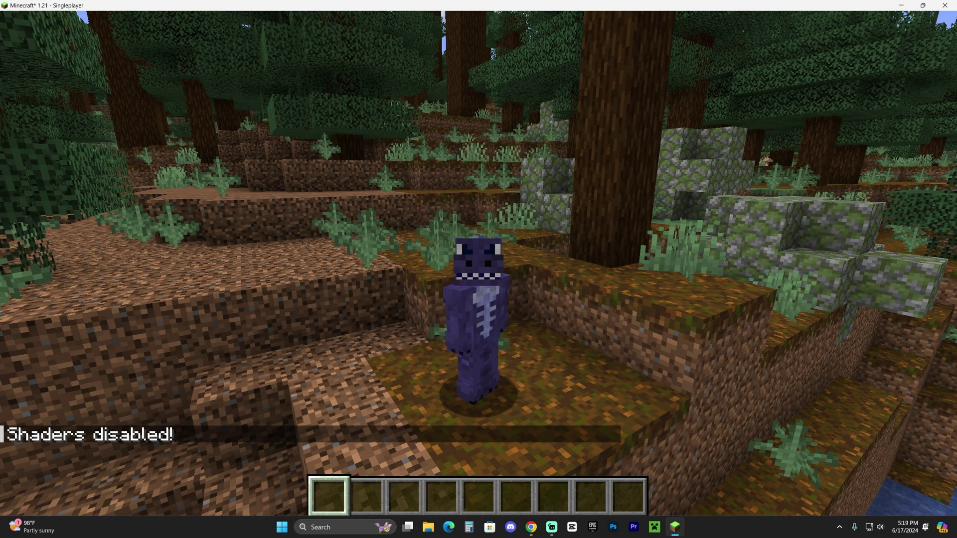
pyautogui.press('k')
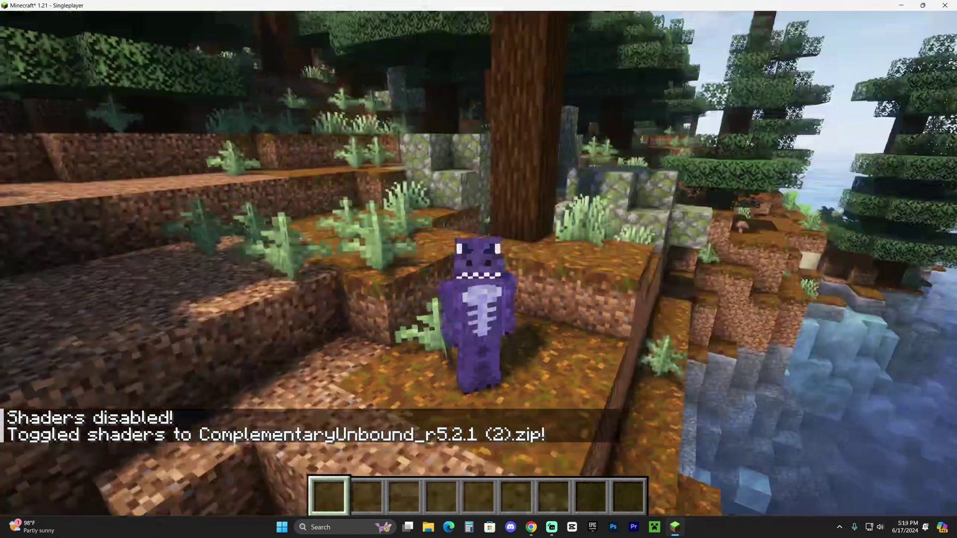
pyautogui.press('o')
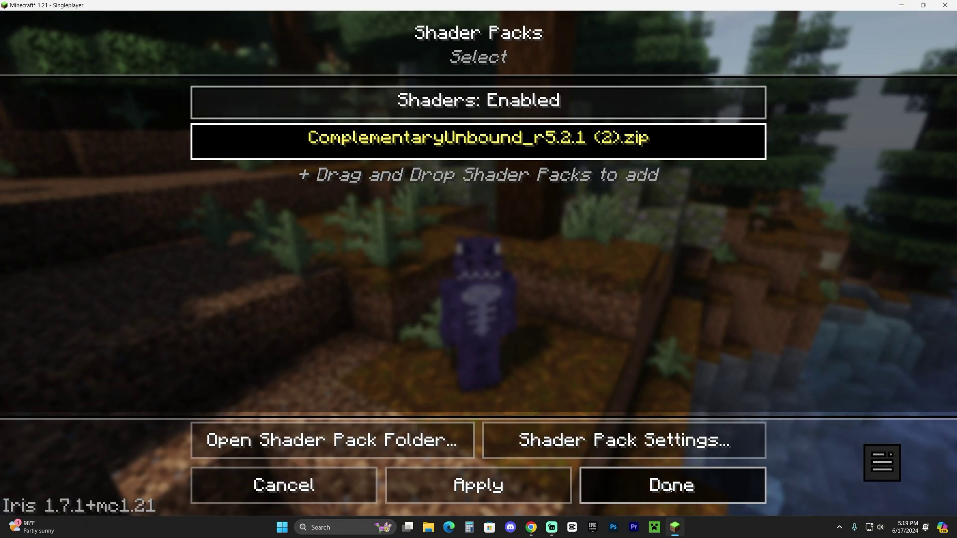
pyautogui.click(672, 485)
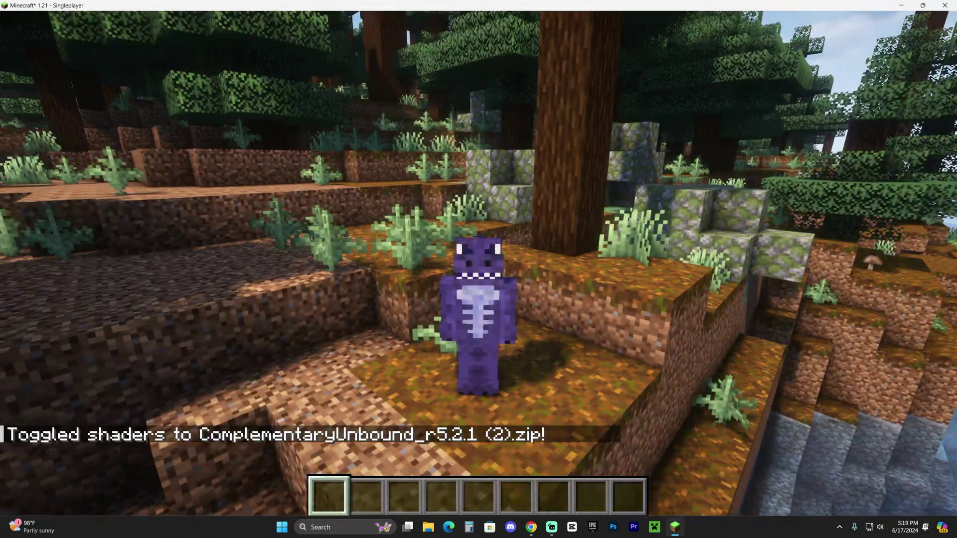
pyautogui.press('o')
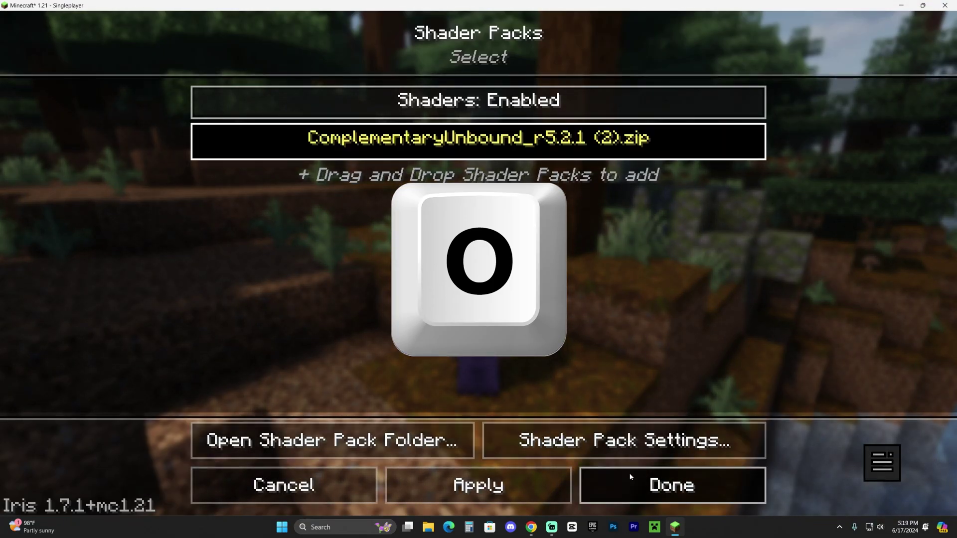
pyautogui.click(639, 486)
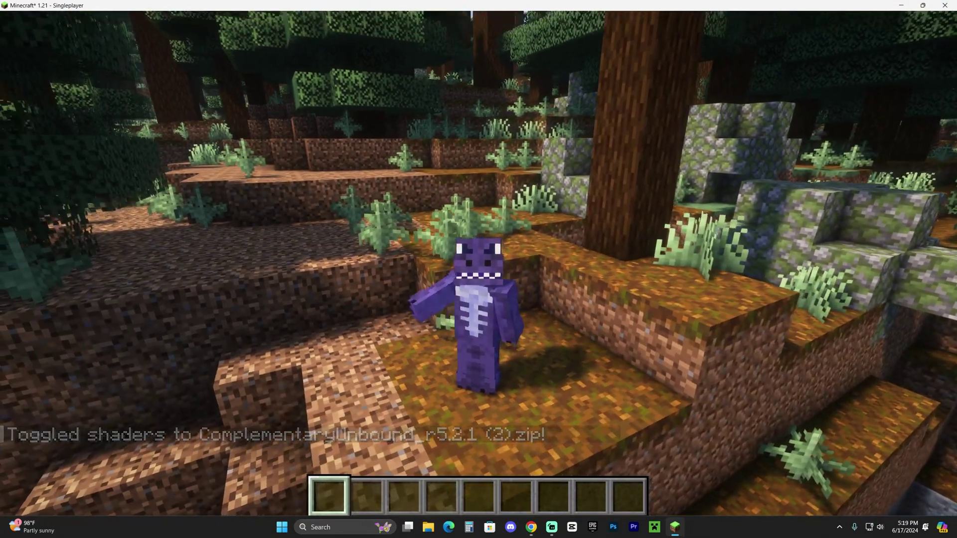